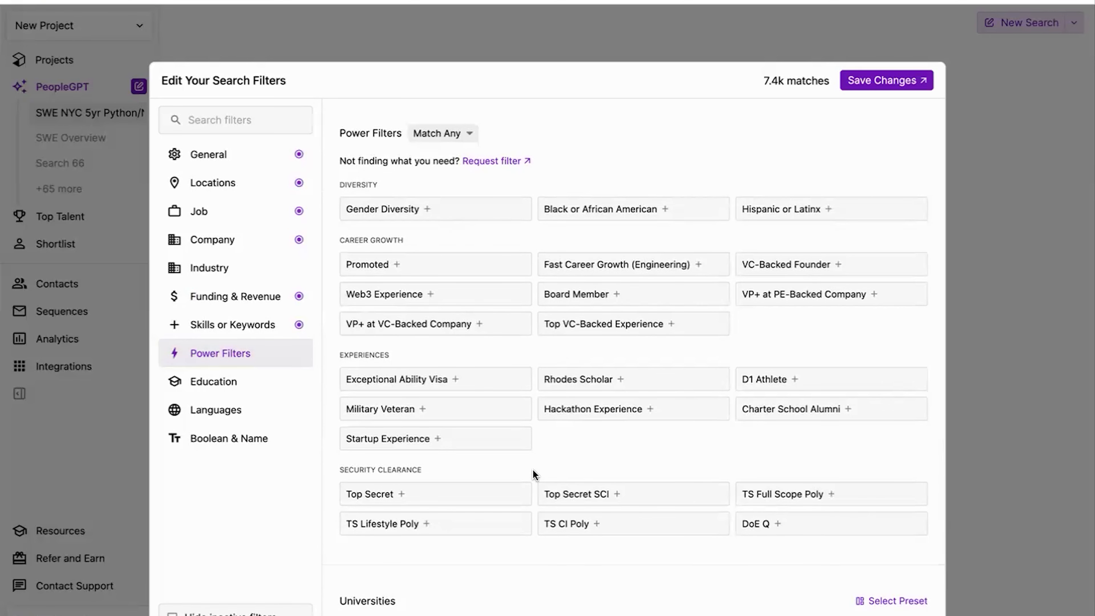
Save the edited search filters and run the candidate search.
left_click(904, 82)
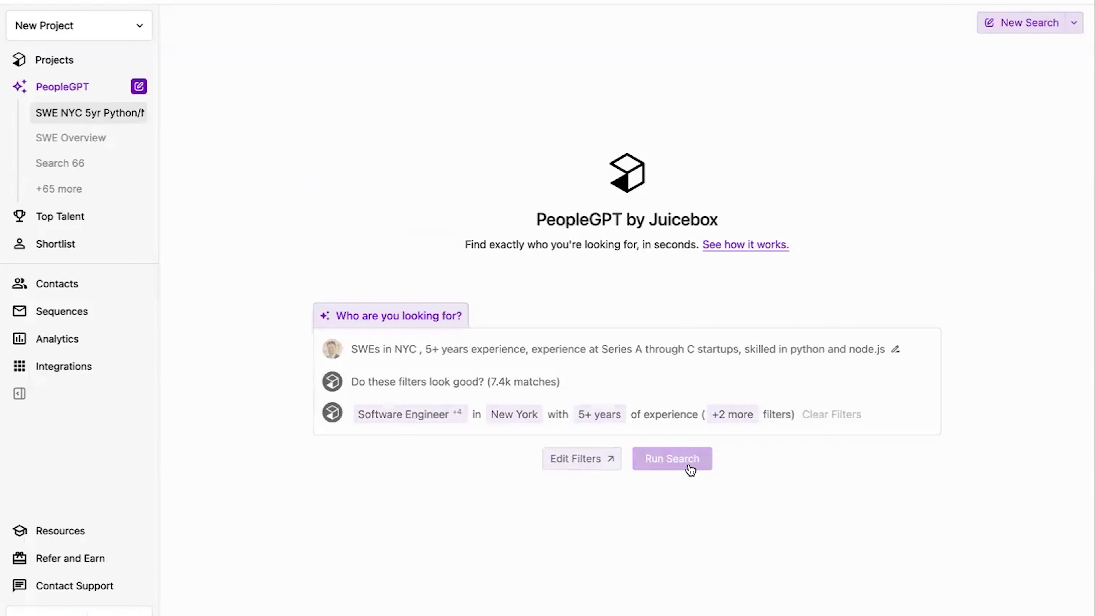
left_click(672, 459)
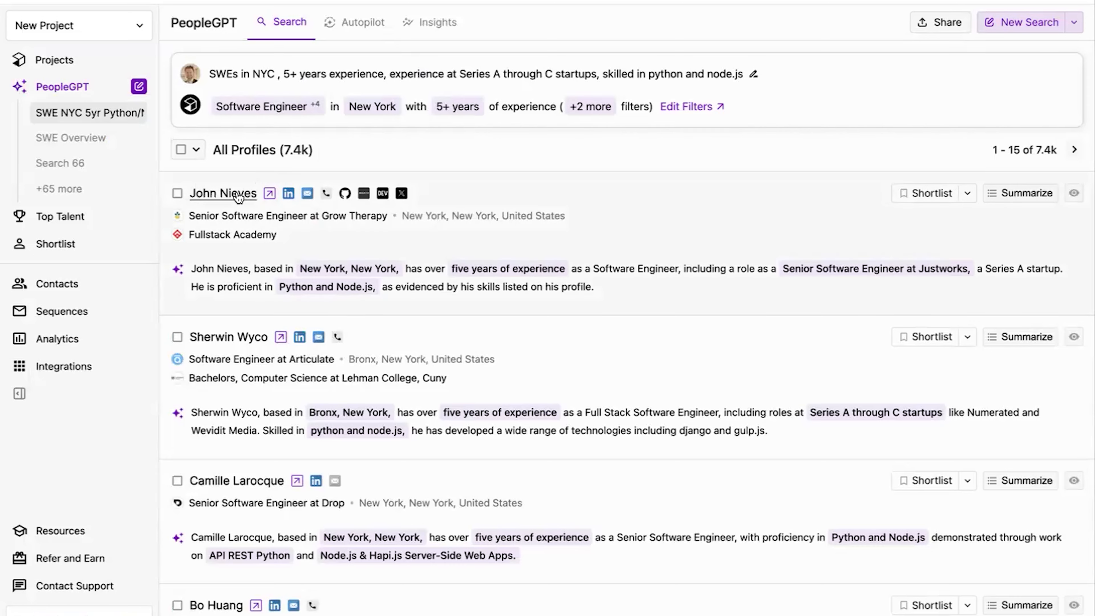
Review the first candidate's full profile, including experience, technical profile and skill map, and close it to return to the results.
left_click(224, 193)
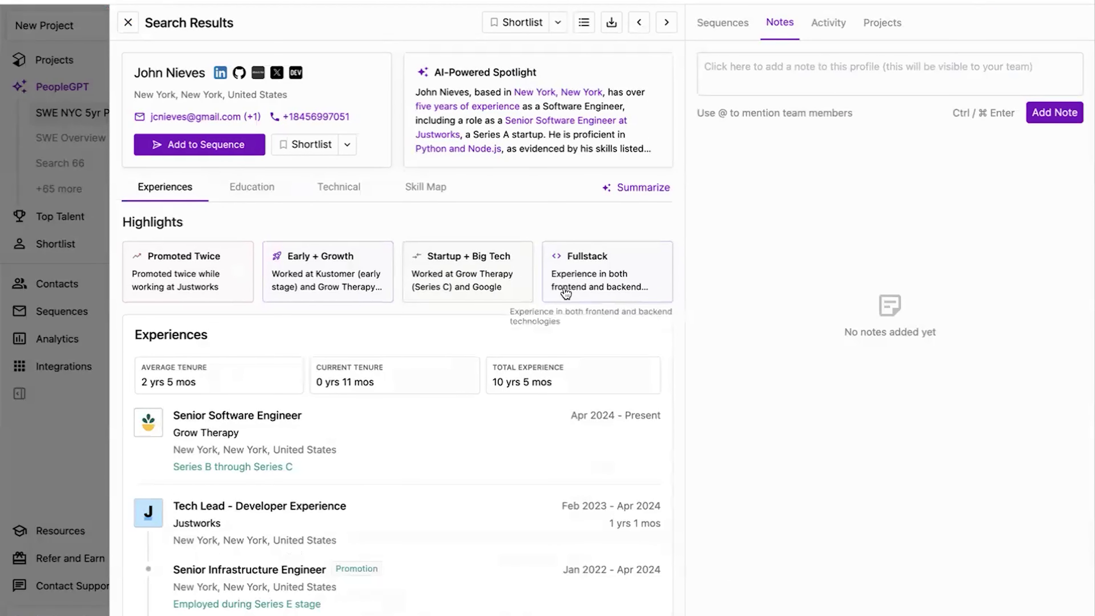
scroll(278, 409, "down", 2)
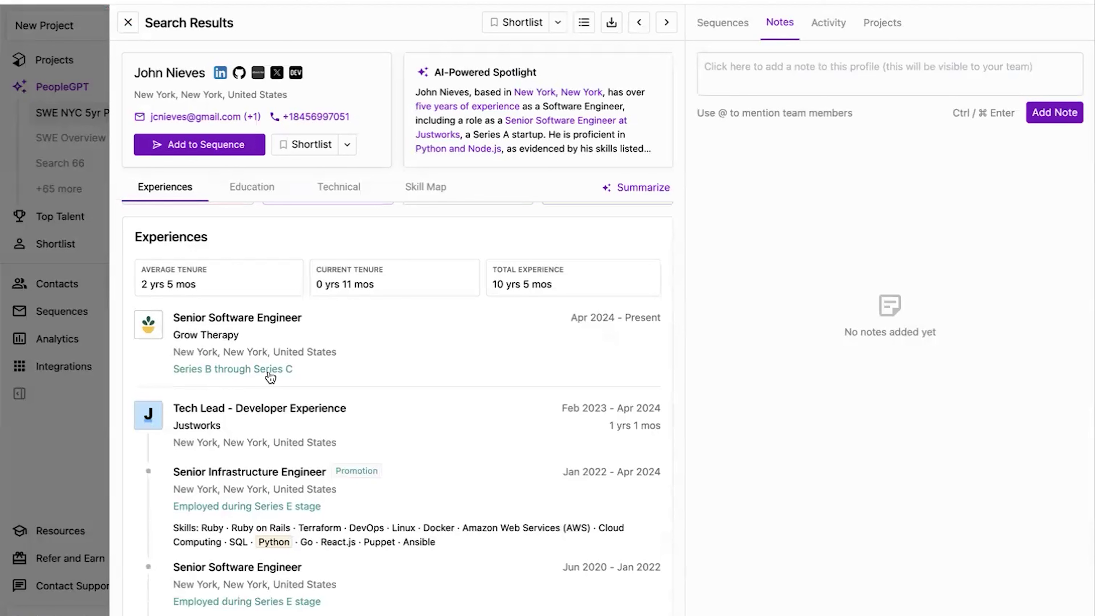
left_click(338, 185)
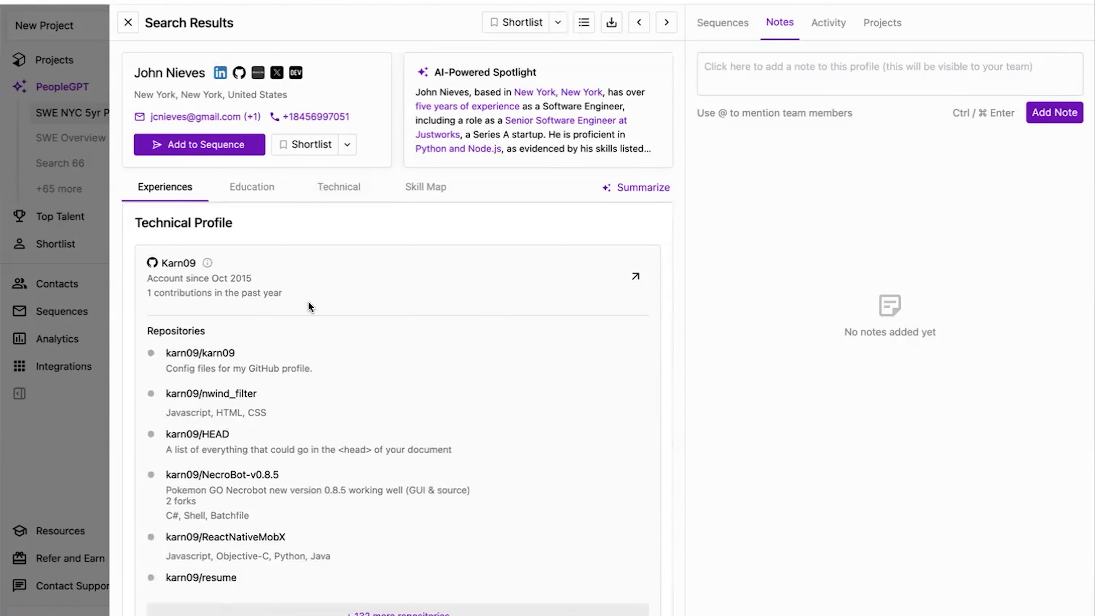
scroll(307, 301, "down", 10)
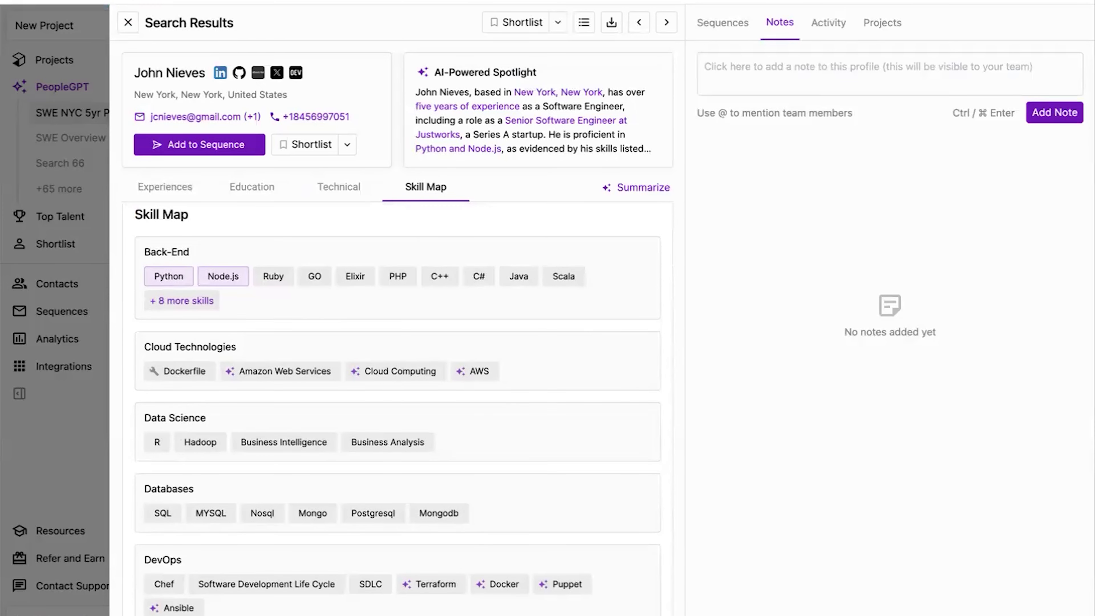
left_click(128, 22)
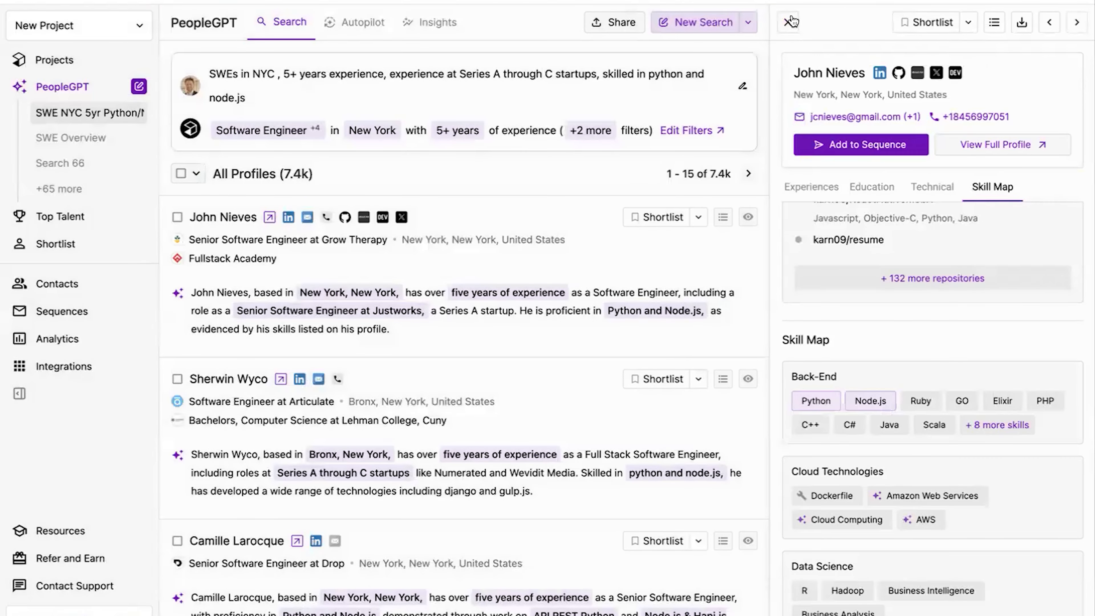
left_click(790, 23)
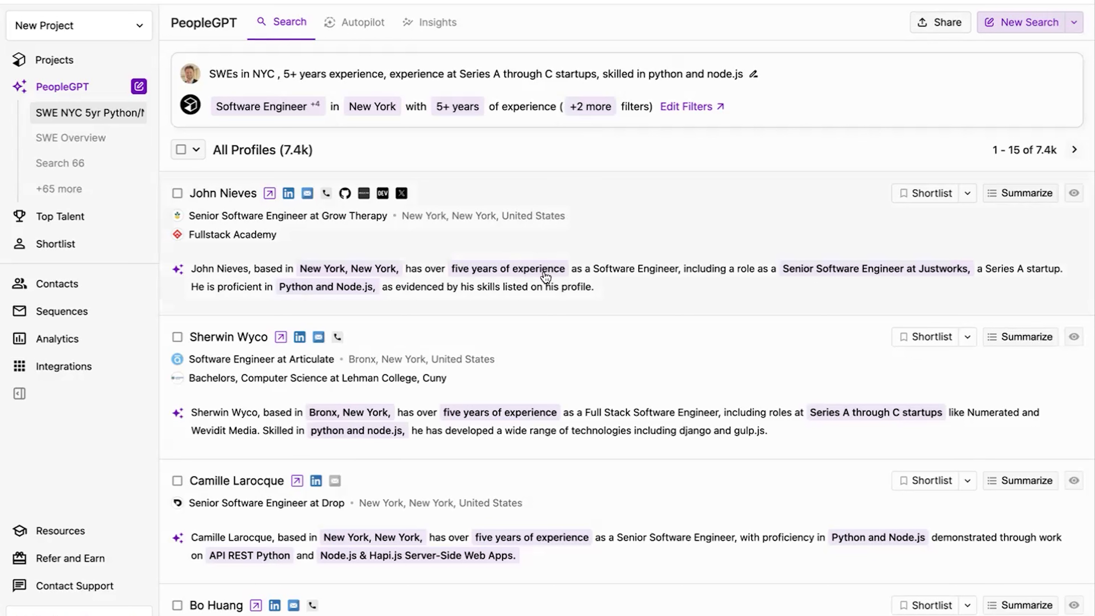
Open Autopilot for this search and replace the first criterion with "Has worked at fintech companies in the last 3 years".
left_click(356, 27)
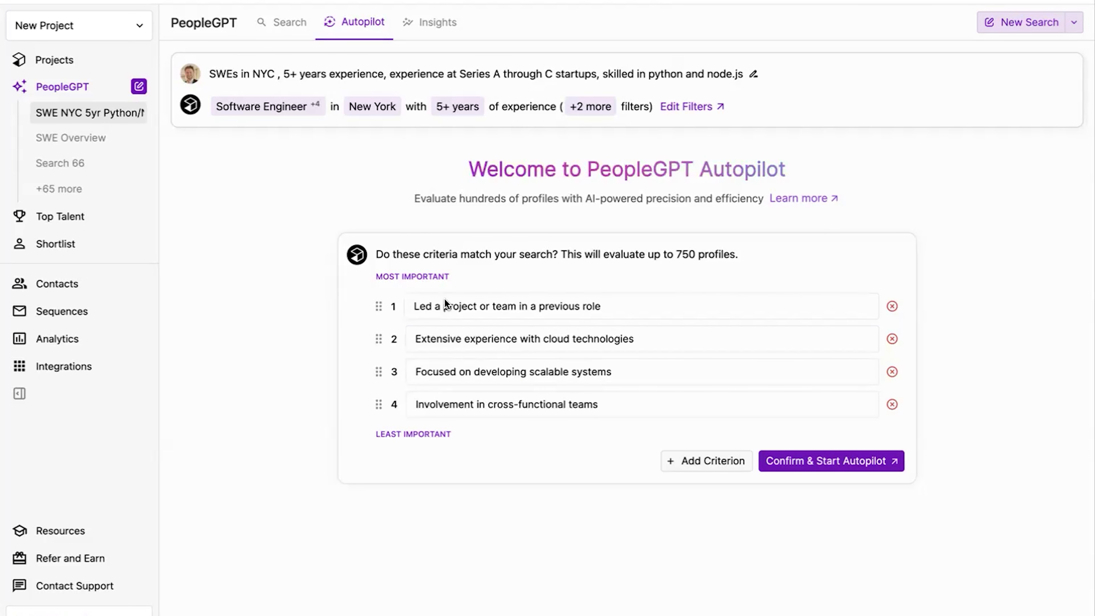
triple_click(627, 306)
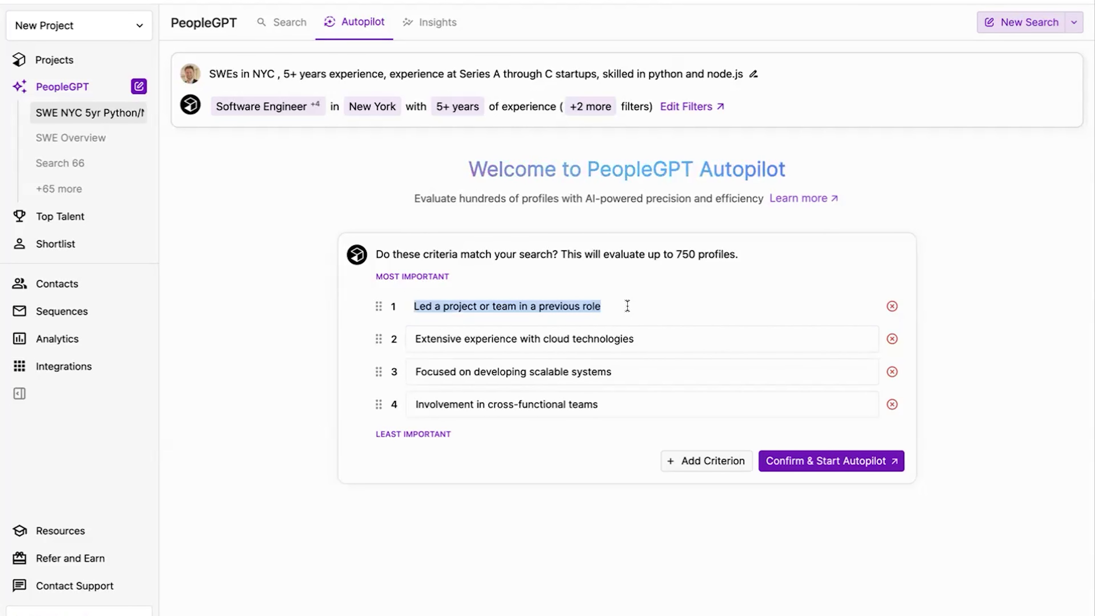
type("Has worked")
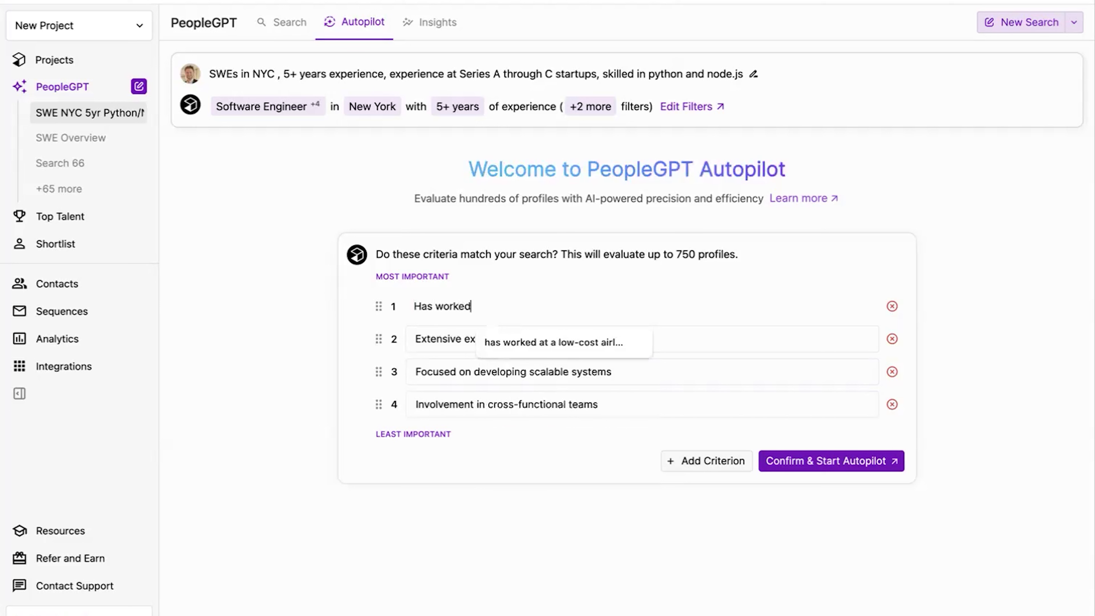
type(" at fintech companies in t")
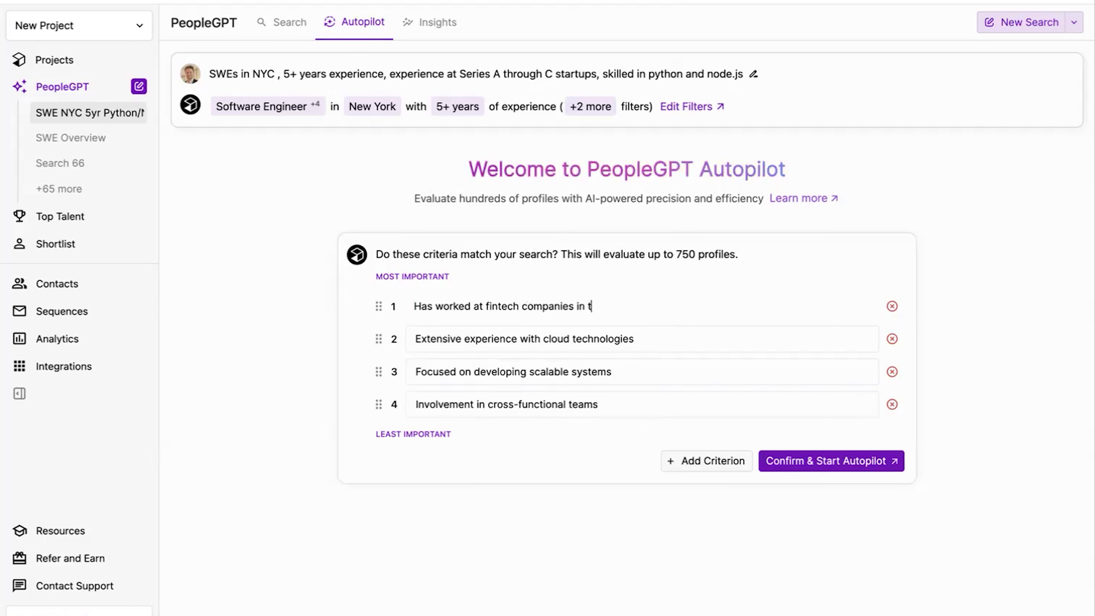
type("he last 3 years")
Append ", specifically AWS or Azure" to the second criterion about cloud technologies.
left_click(650, 334)
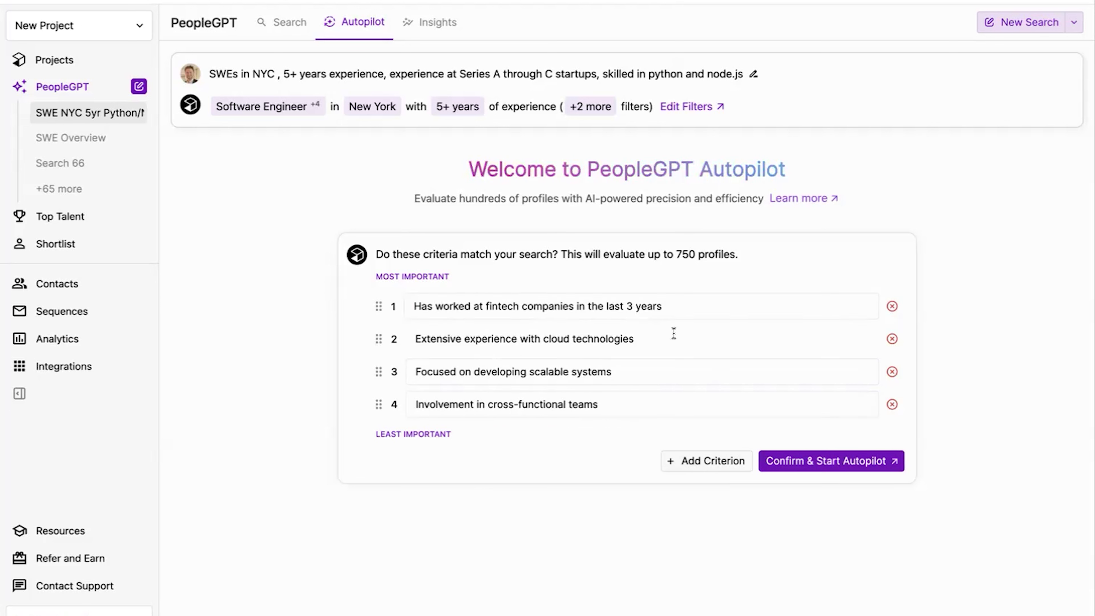
type(", specificla")
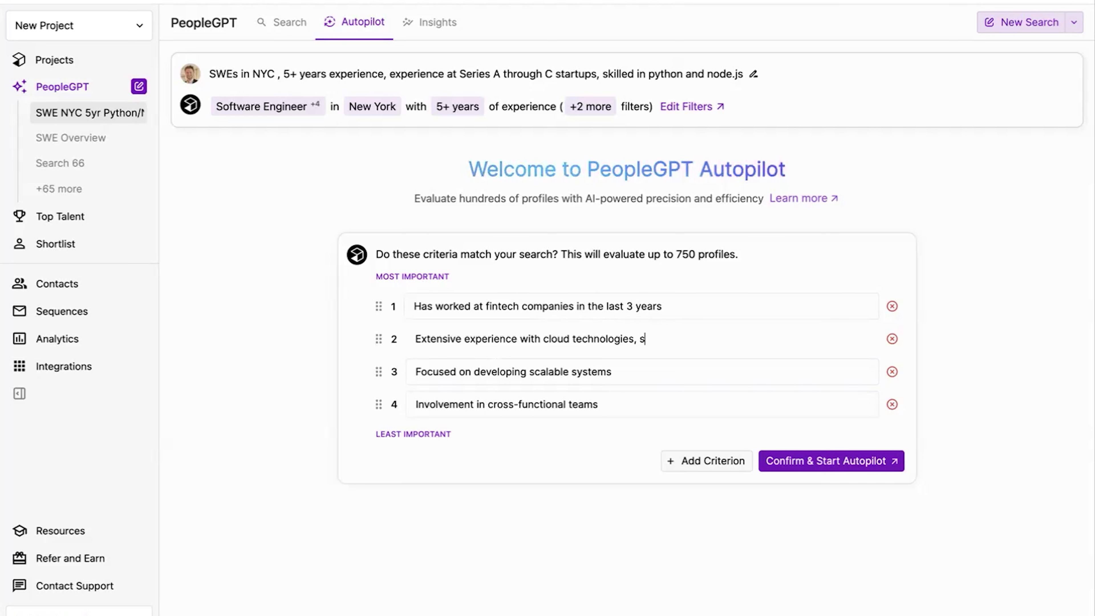
key("BackSpace")
key("BackSpace")
type("ally AWS or Azure")
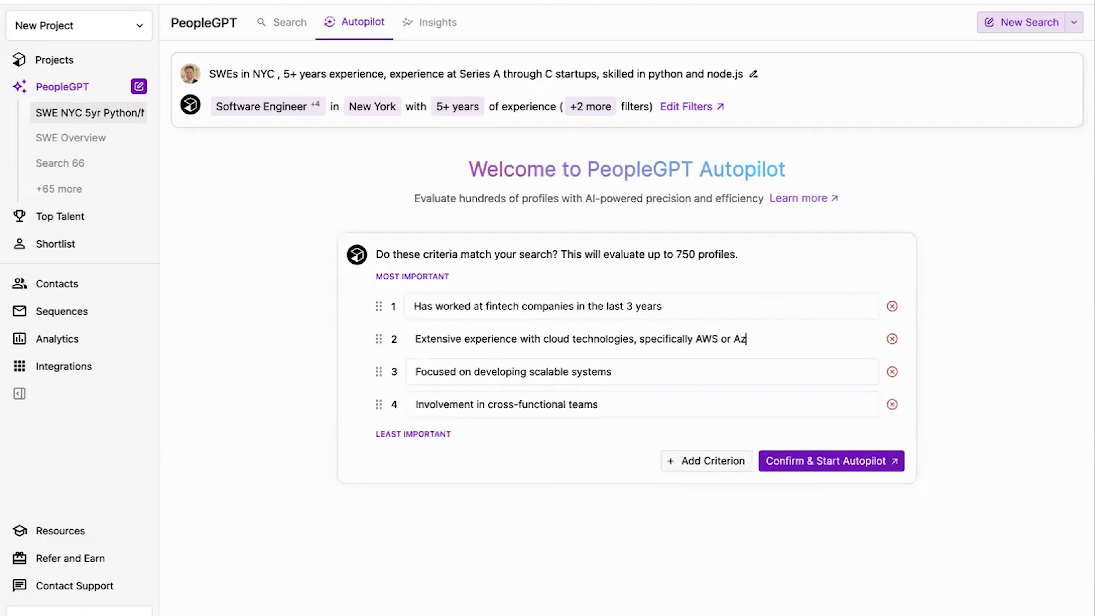
Replace the third criterion with "Has used Large Language Models ( or similar) in their most recent role" and start the Autopilot evaluation.
left_click(627, 371)
triple_click(627, 371)
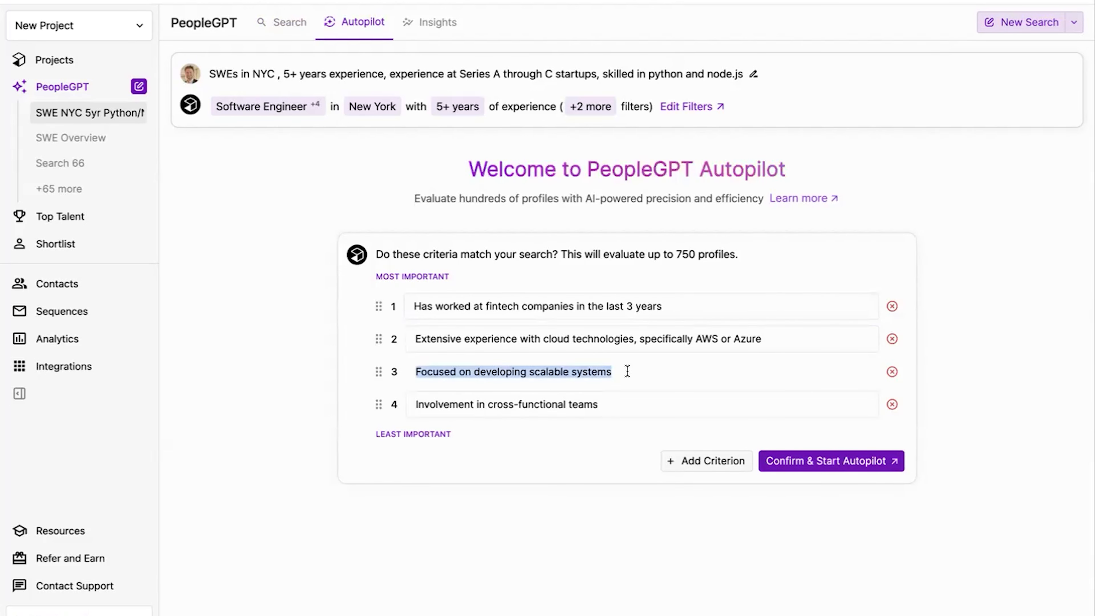
type("Has used Lar")
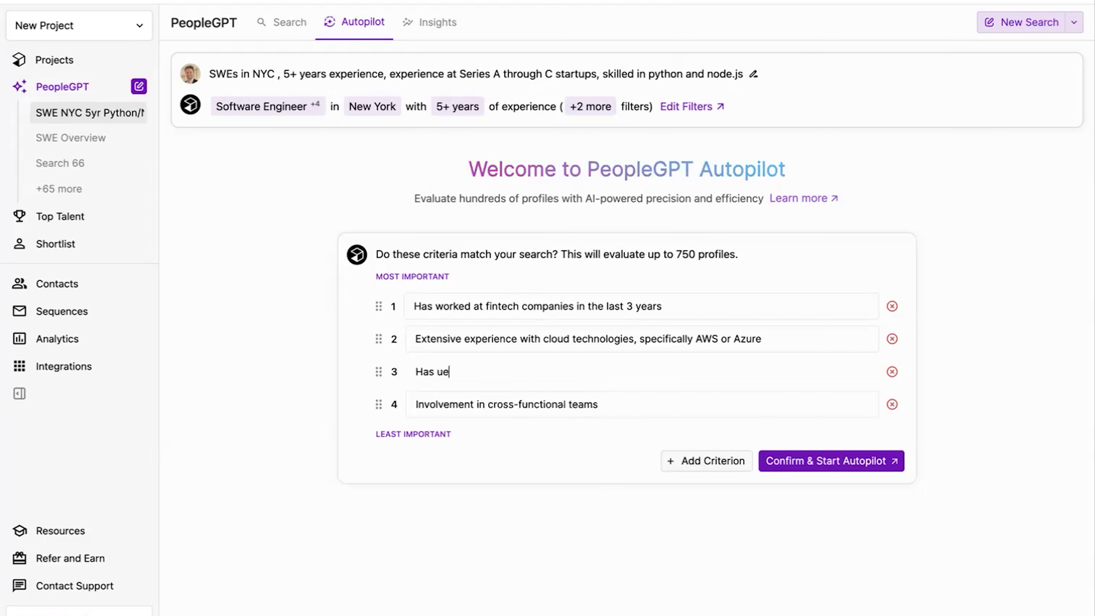
type("ge Language M")
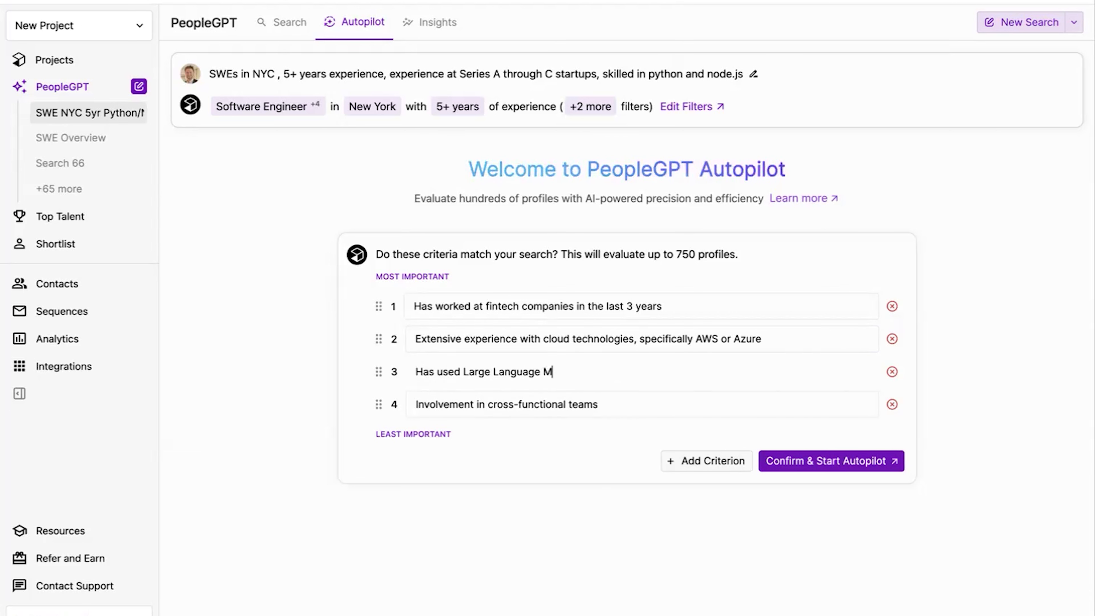
type("odels ( or similar) in their most recent role")
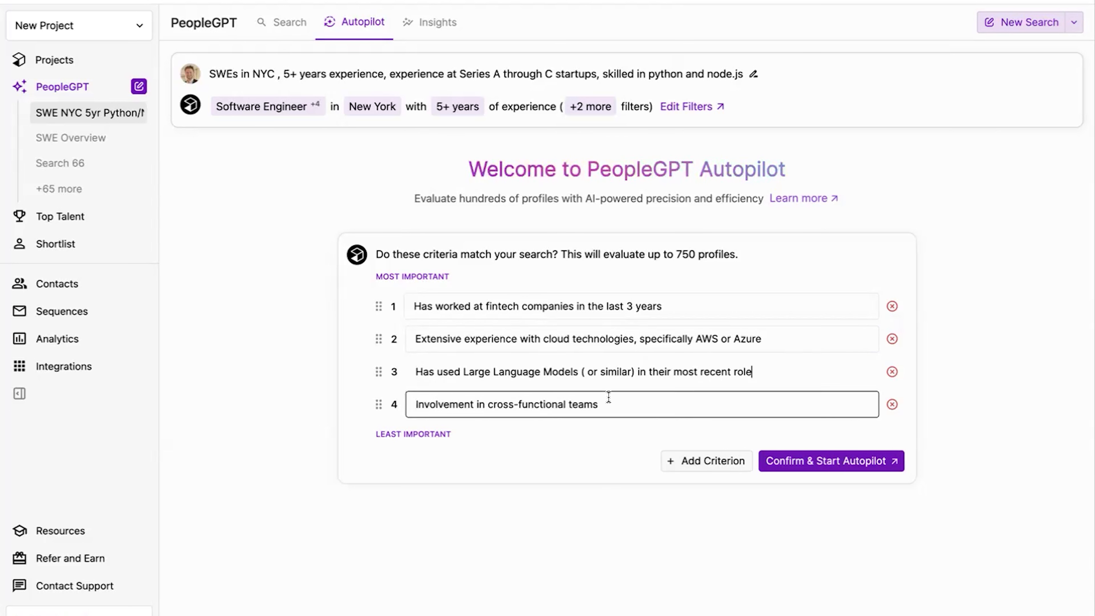
left_click(592, 404)
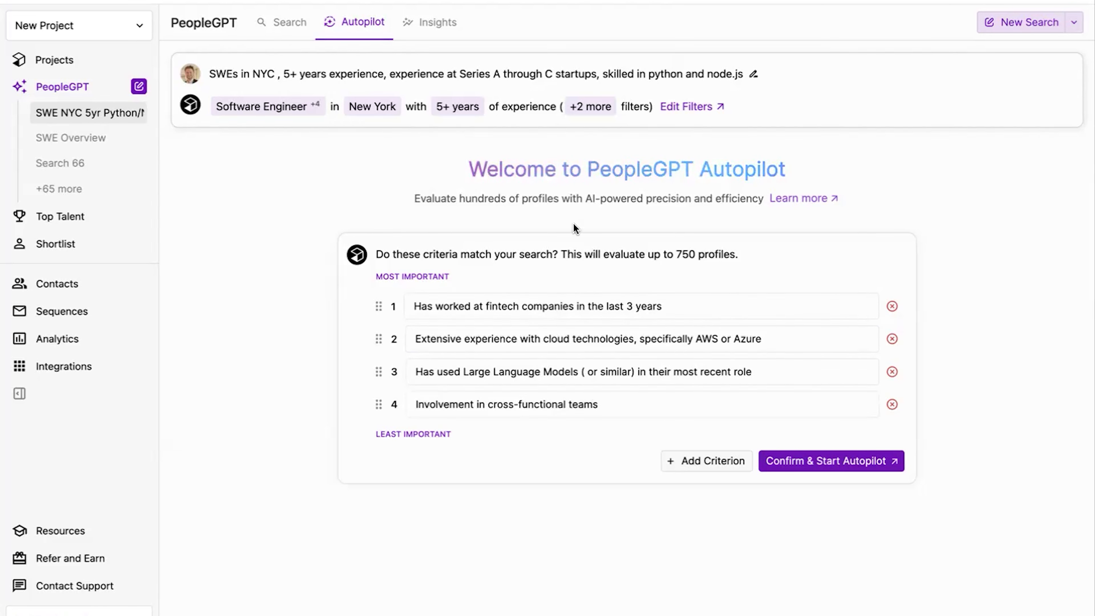
left_click(771, 453)
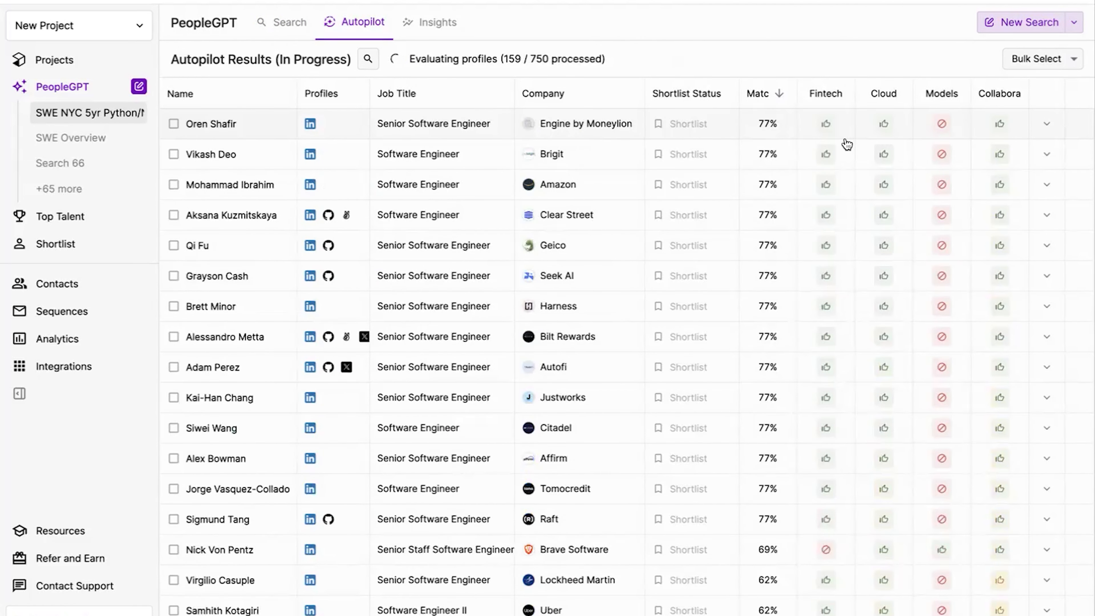
Expand the top Autopilot candidate's evaluation and examine the reasoning for the fintech and cloud technology criteria.
left_click(856, 124)
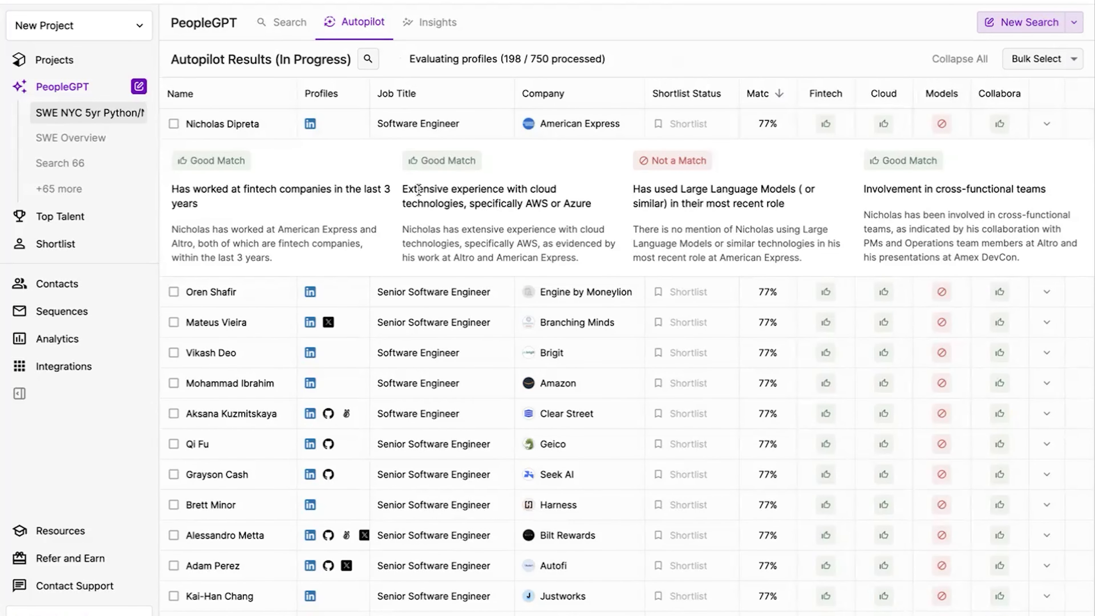
left_click_drag(194, 189, 207, 211)
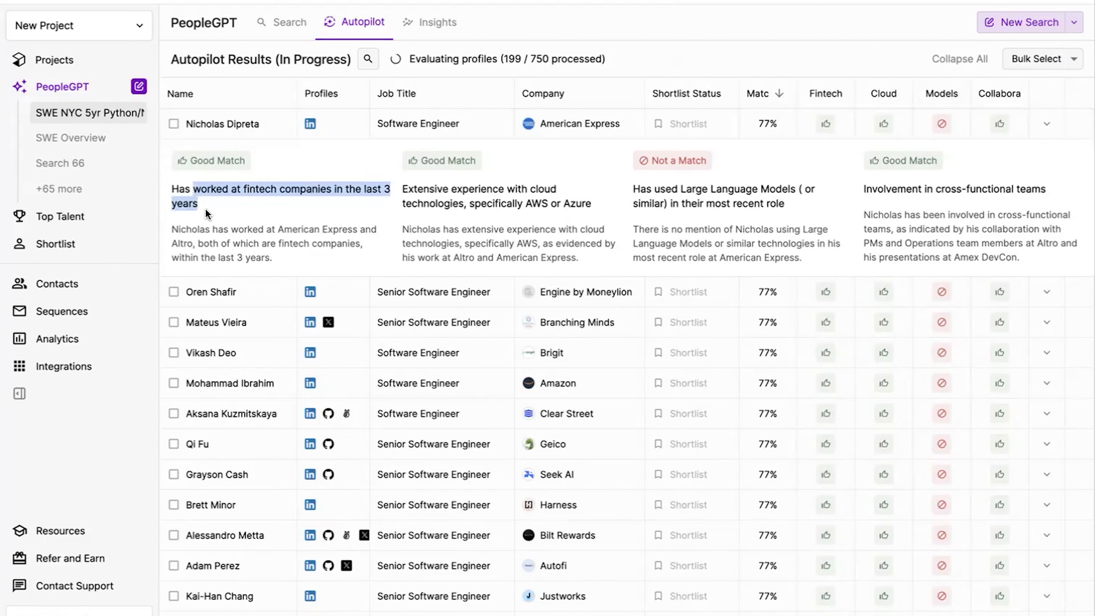
left_click(215, 199)
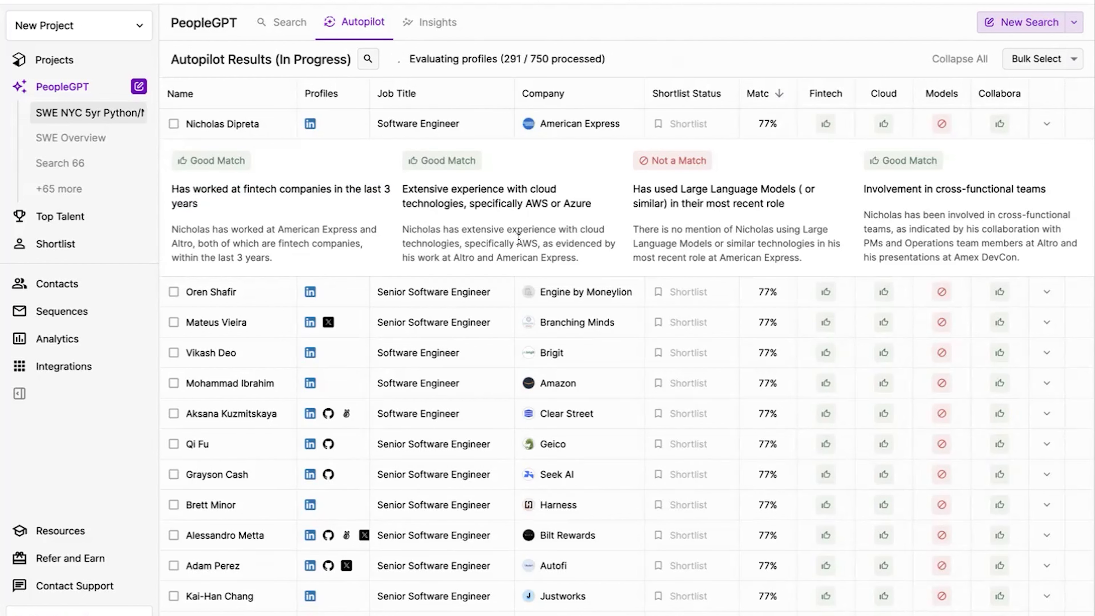
left_click_drag(518, 242, 542, 243)
left_click(543, 243)
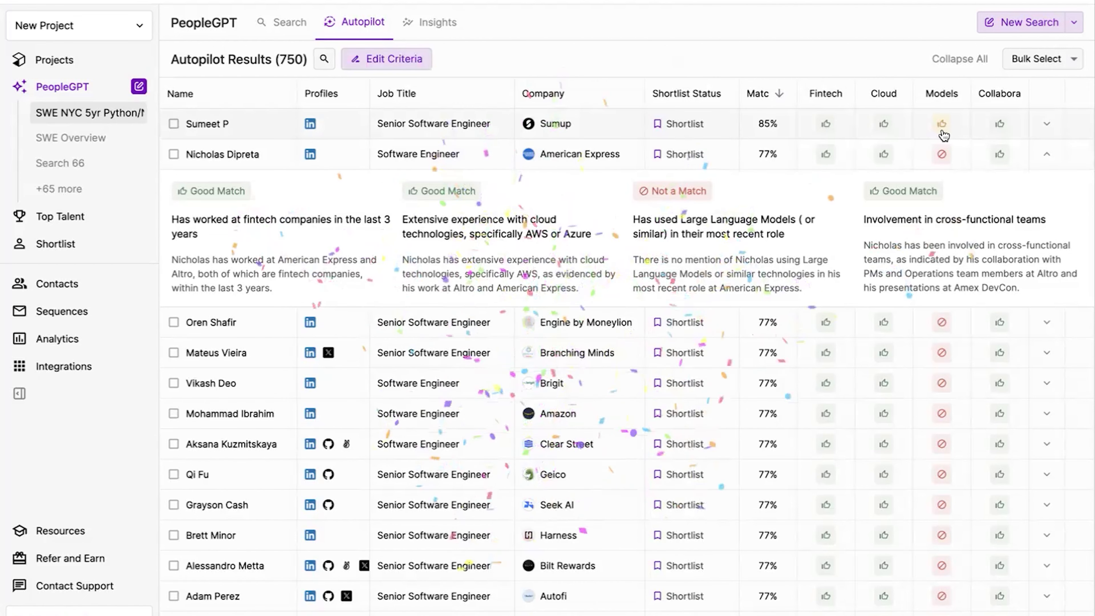
Examine the Sumup candidate's Large Language Models assessment in the expanded evaluation and collapse the American Express candidate's details.
left_click(967, 129)
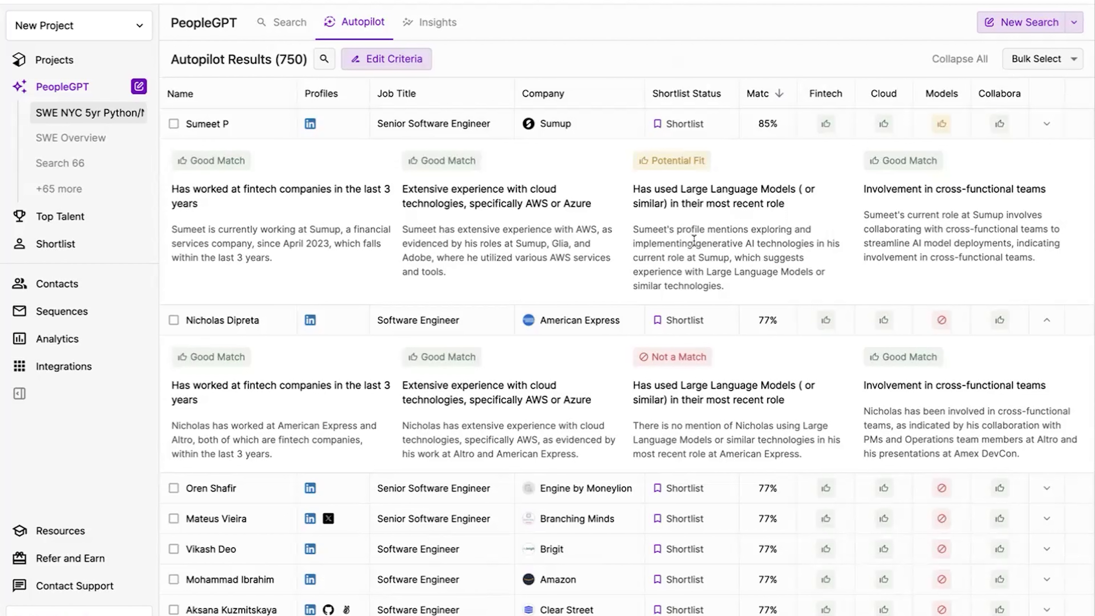
left_click_drag(695, 243, 811, 239)
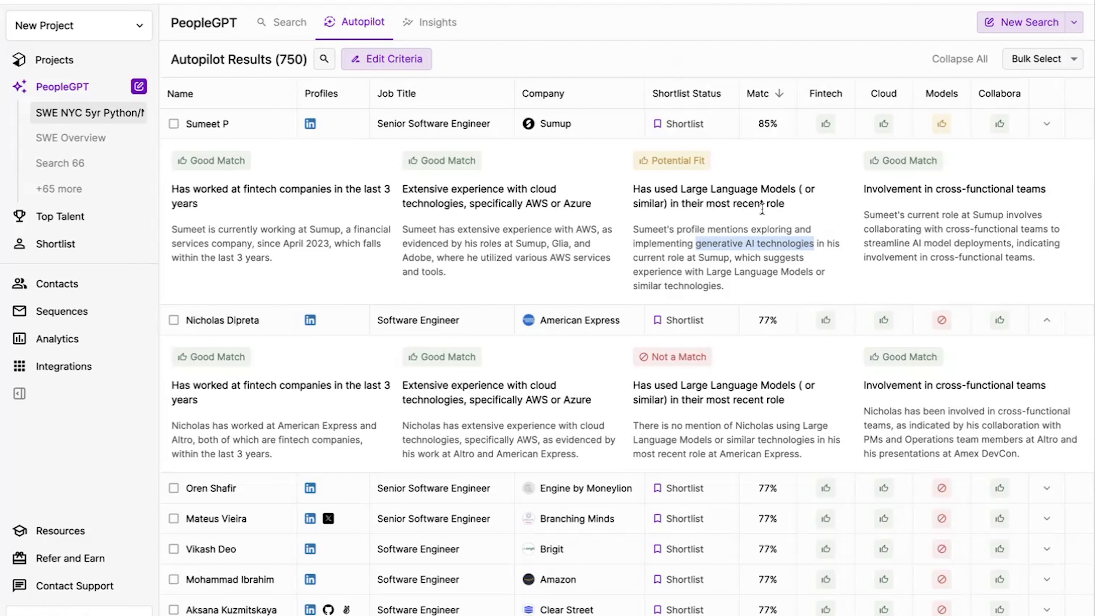
left_click(770, 226)
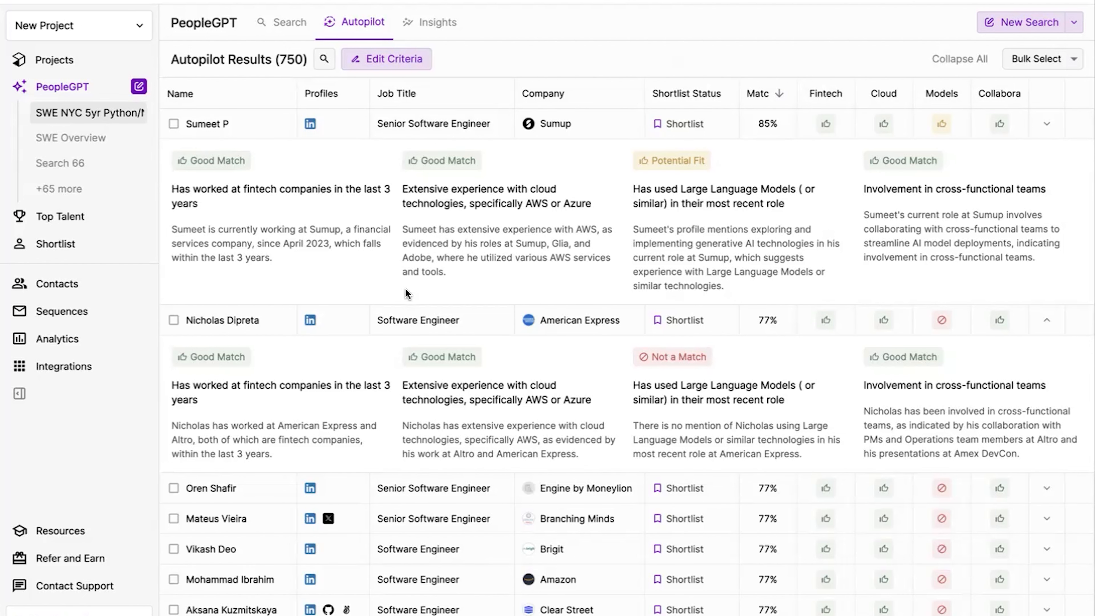
left_click(459, 320)
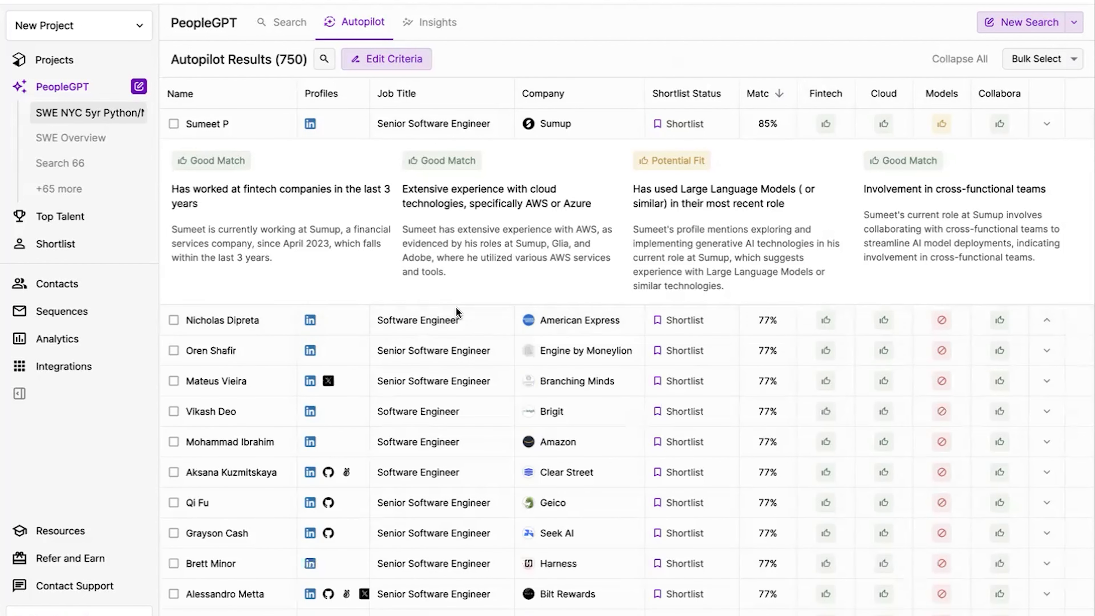
Revisit the search results with all matching profiles and reopen the Autopilot results.
left_click(283, 34)
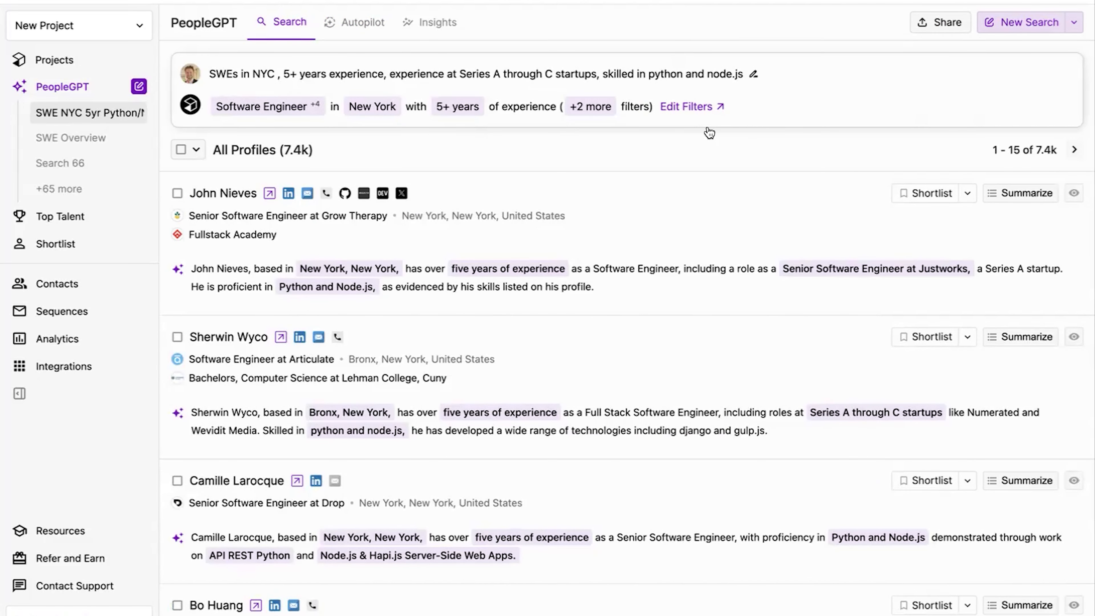
left_click(366, 21)
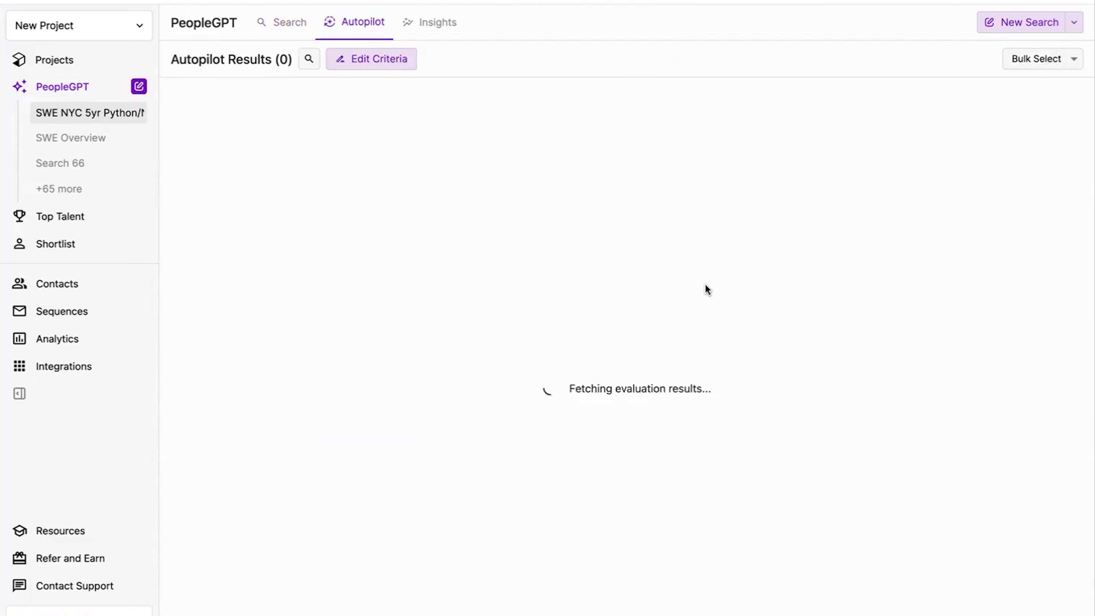
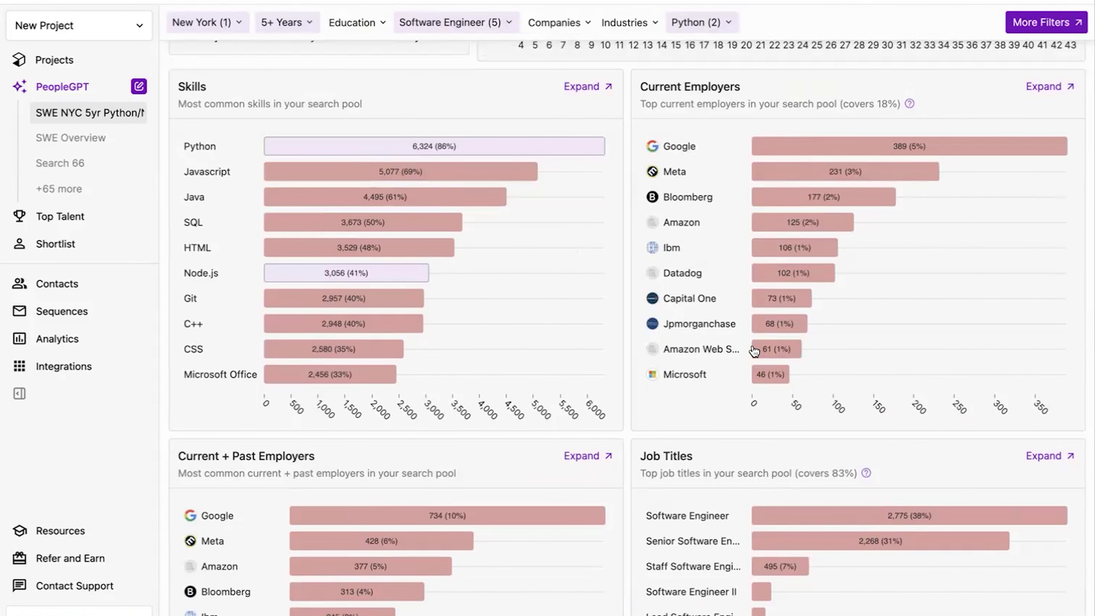
Show the sample profiles currently employed at Datadog from the Current Employers chart and open them in a new search.
mouse_move(803, 272)
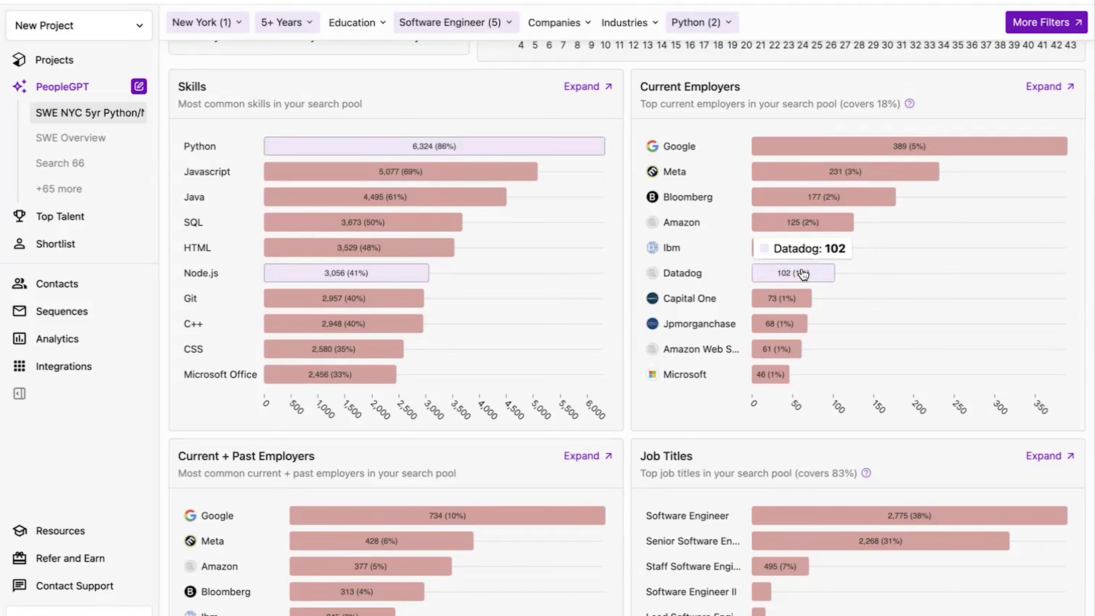
left_click(802, 273)
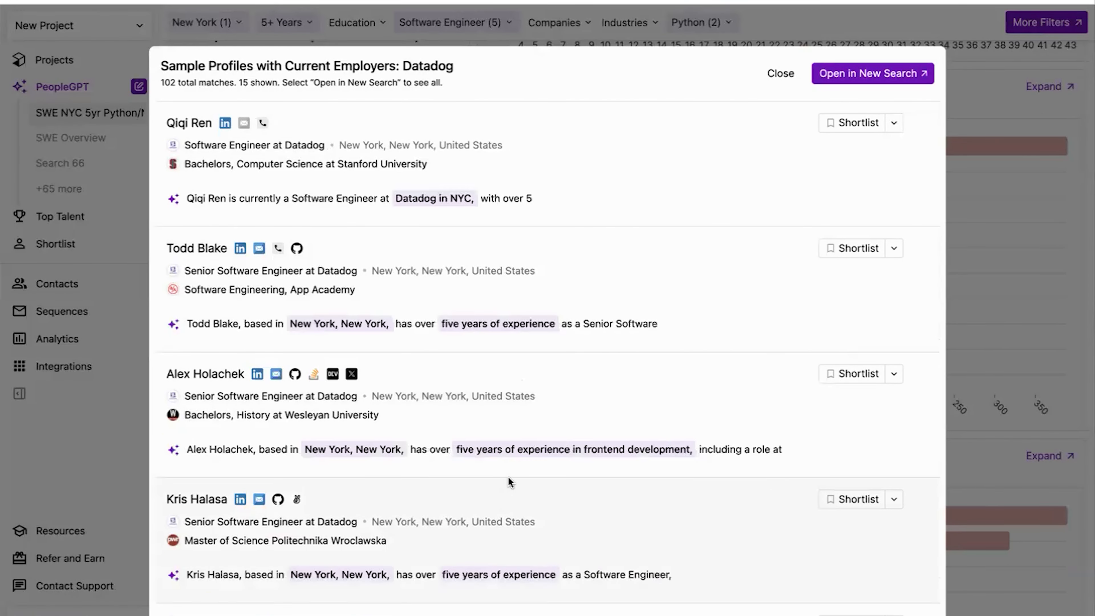
left_click(882, 82)
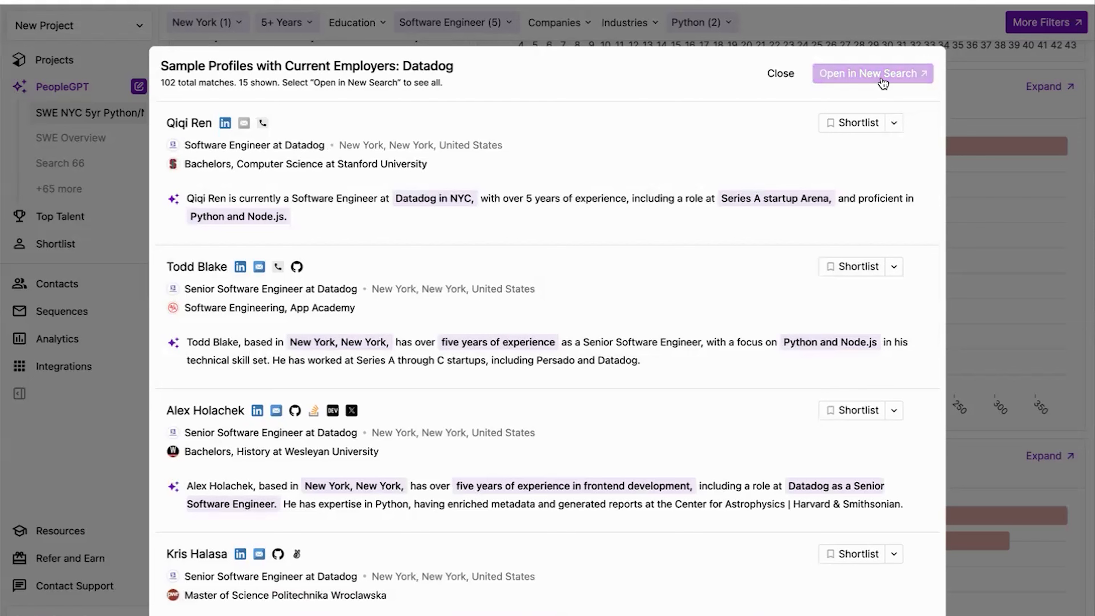
Shortlist the first three sample profiles of current Datadog engineers and close the sample list.
left_click(849, 123)
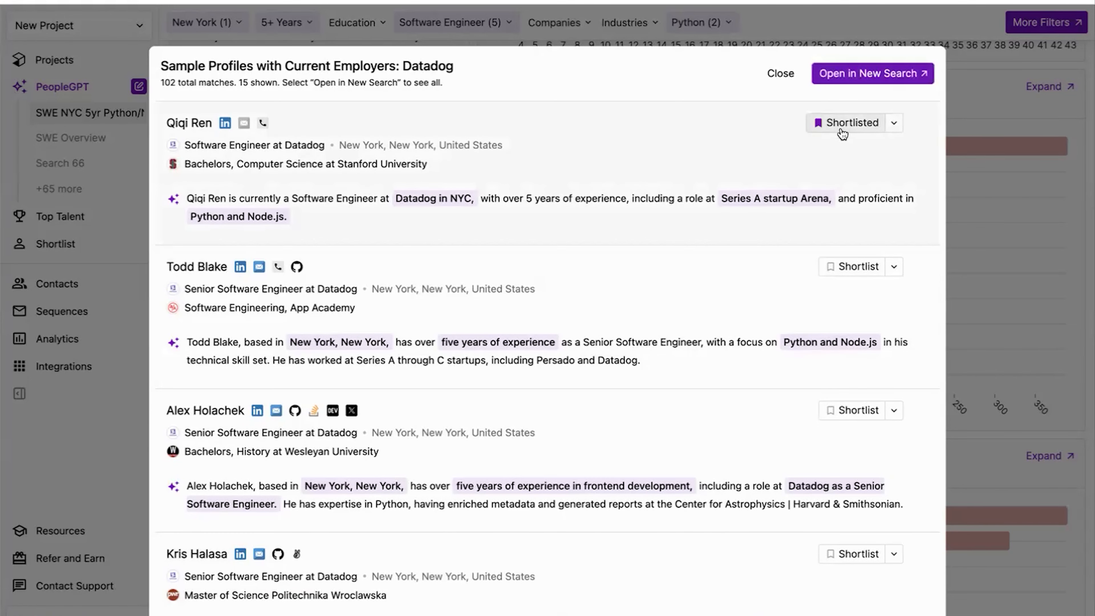
left_click(854, 266)
left_click(837, 412)
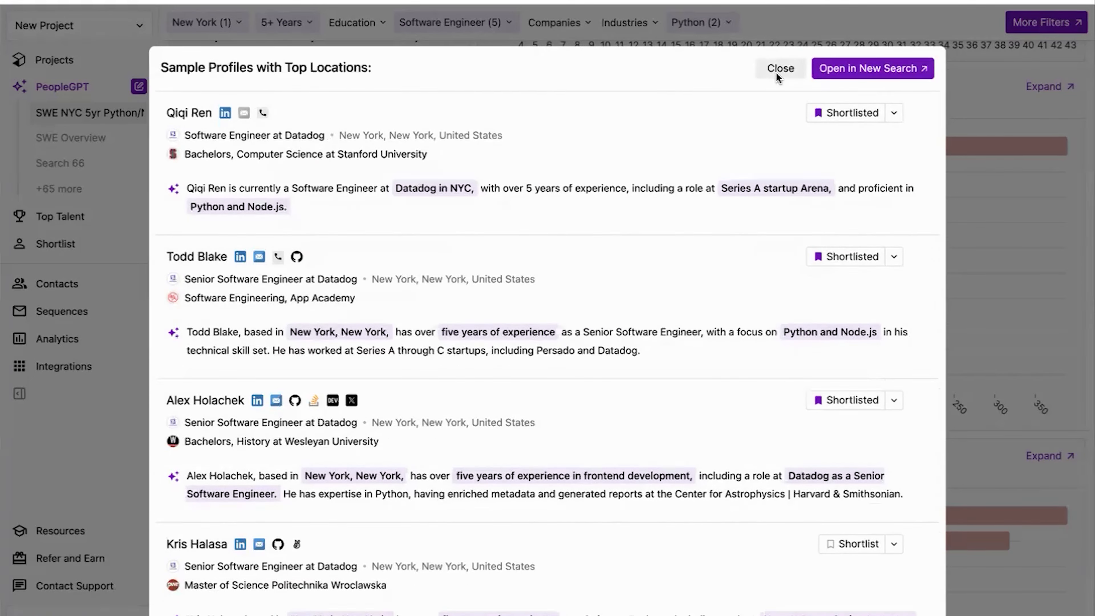
left_click(780, 72)
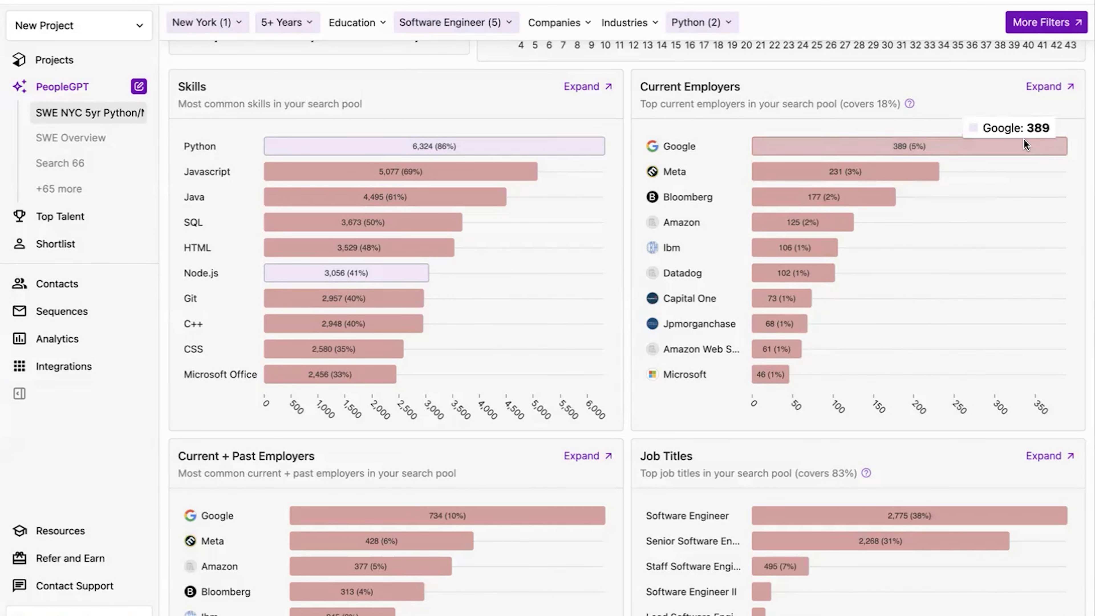
Expand the Current Employers chart, examine the full list of employers, and return to the start of the talent insights.
left_click(1031, 86)
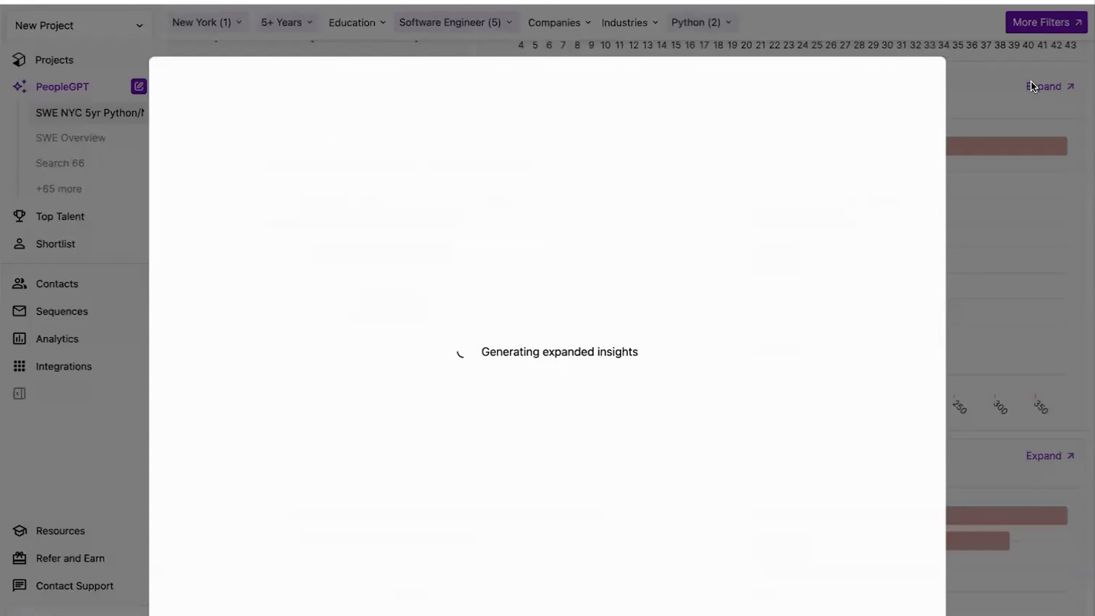
scroll(635, 416, "down", 5)
scroll(635, 416, "up", 5)
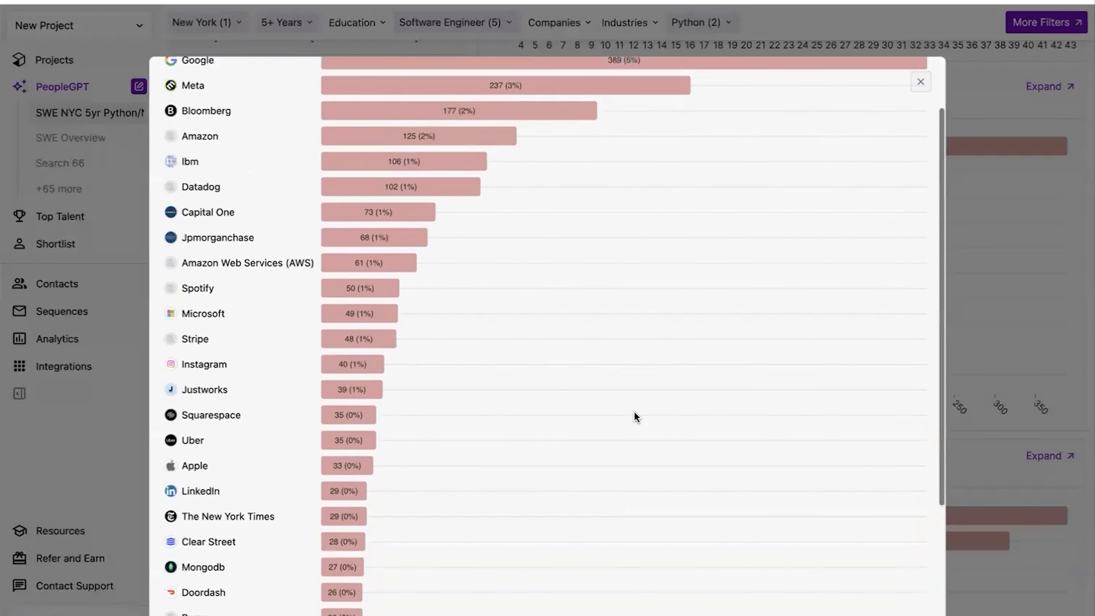
left_click(1005, 295)
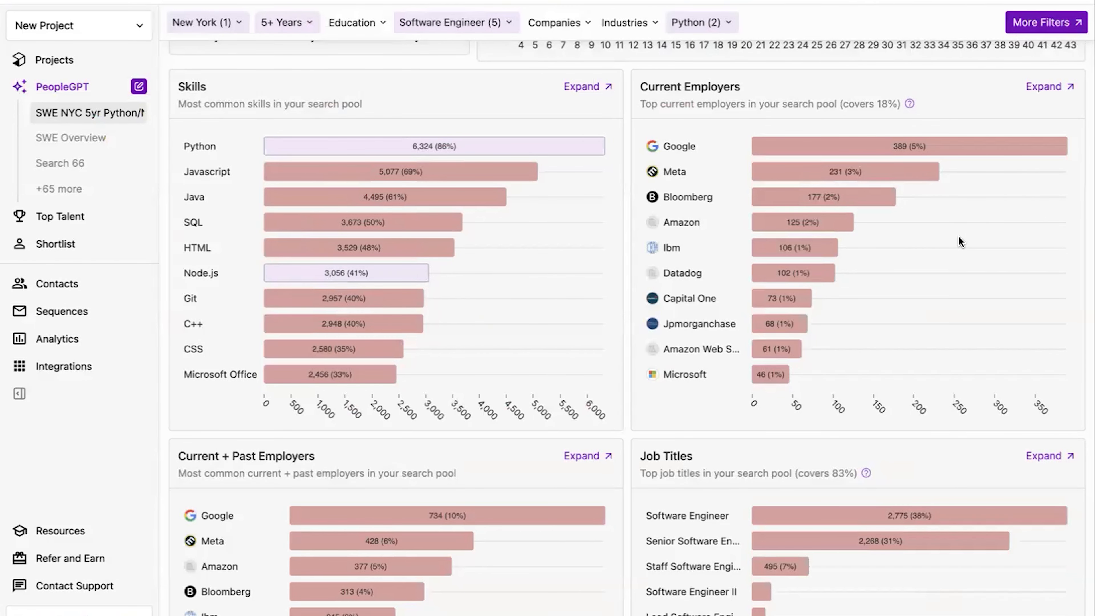
scroll(959, 241, "up", 15)
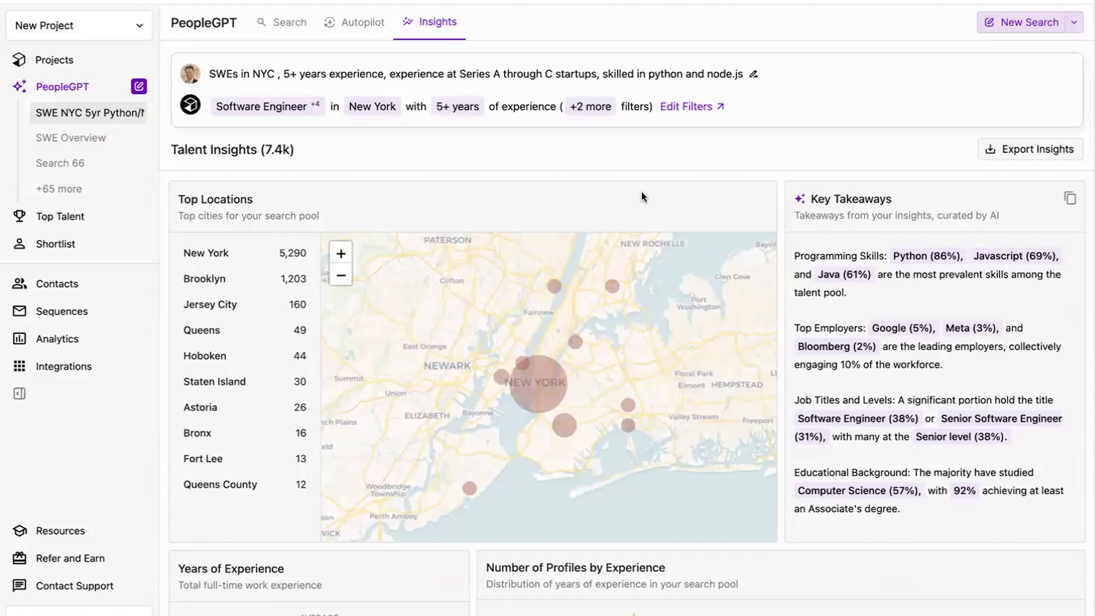
Select the top eight Autopilot candidates, from Sumup through Geico, export them to Ashby and add them to the shortlist.
left_click(361, 27)
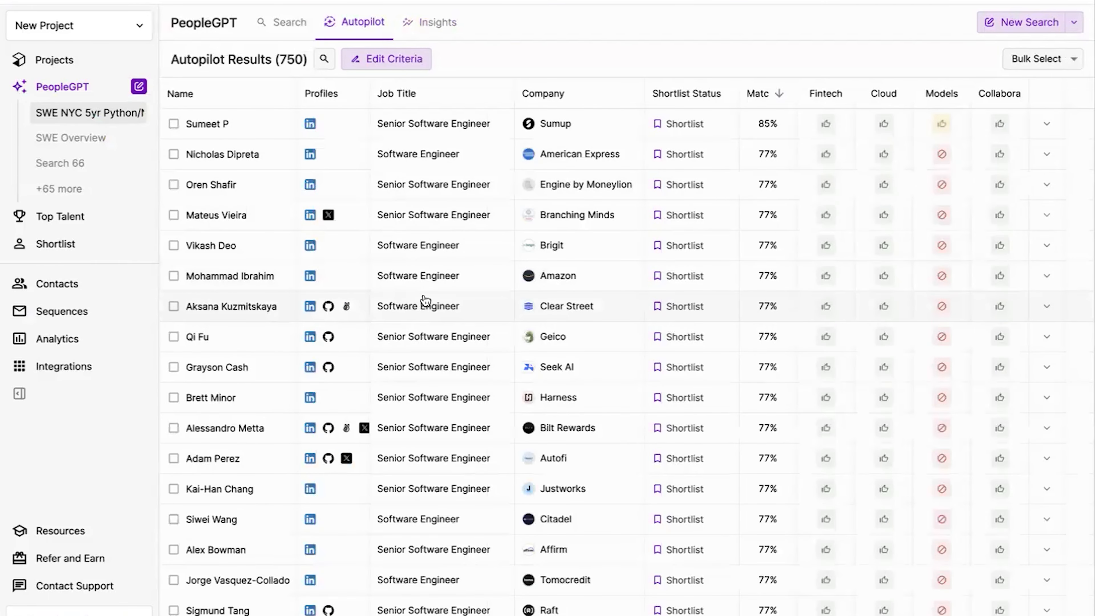
left_click(174, 124)
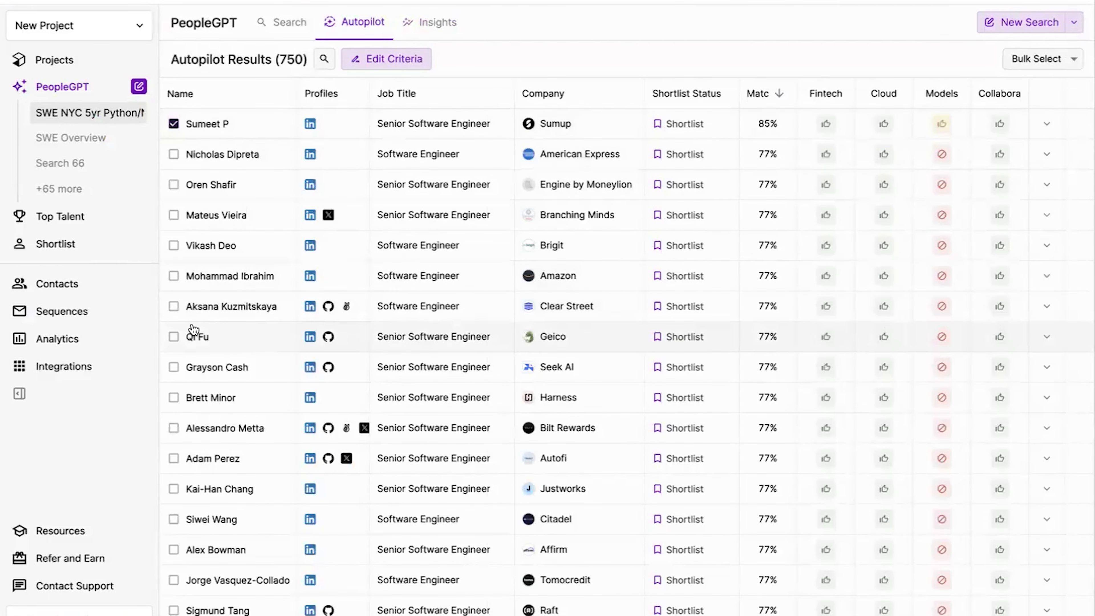
left_click(174, 336, "shift")
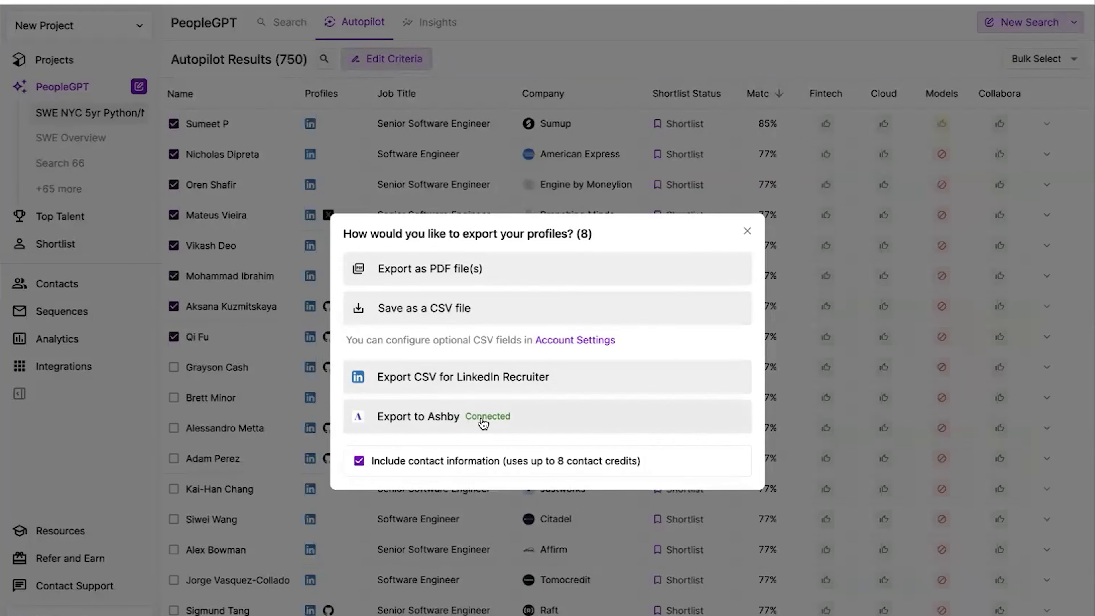
left_click(513, 419)
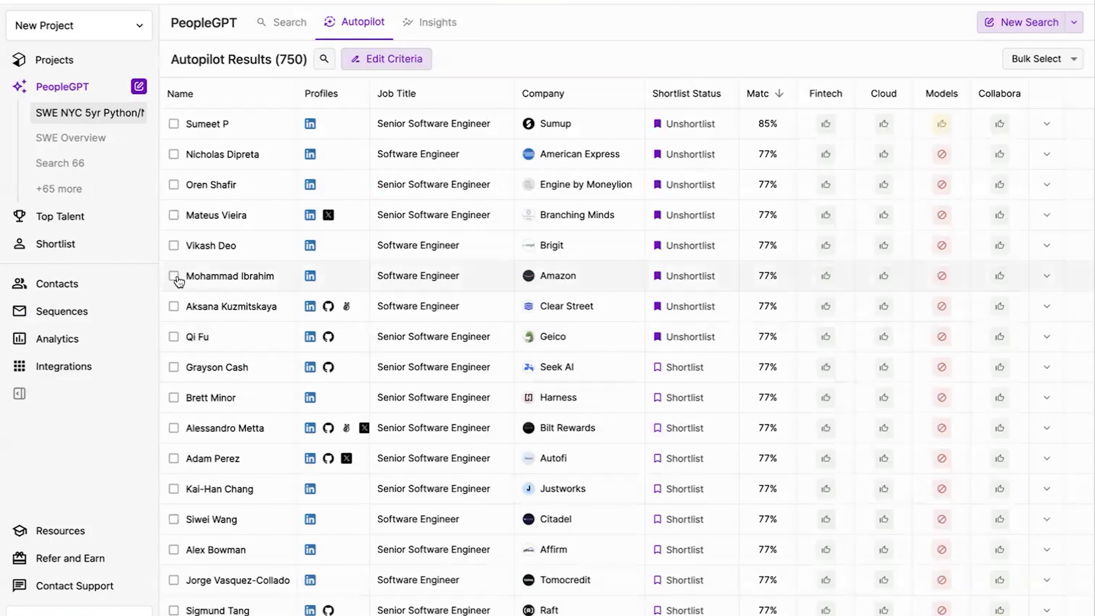
Open the project's shortlist and select the nine most recently added contacts, from the Amazon engineer to the first Datadog engineer.
left_click(72, 249)
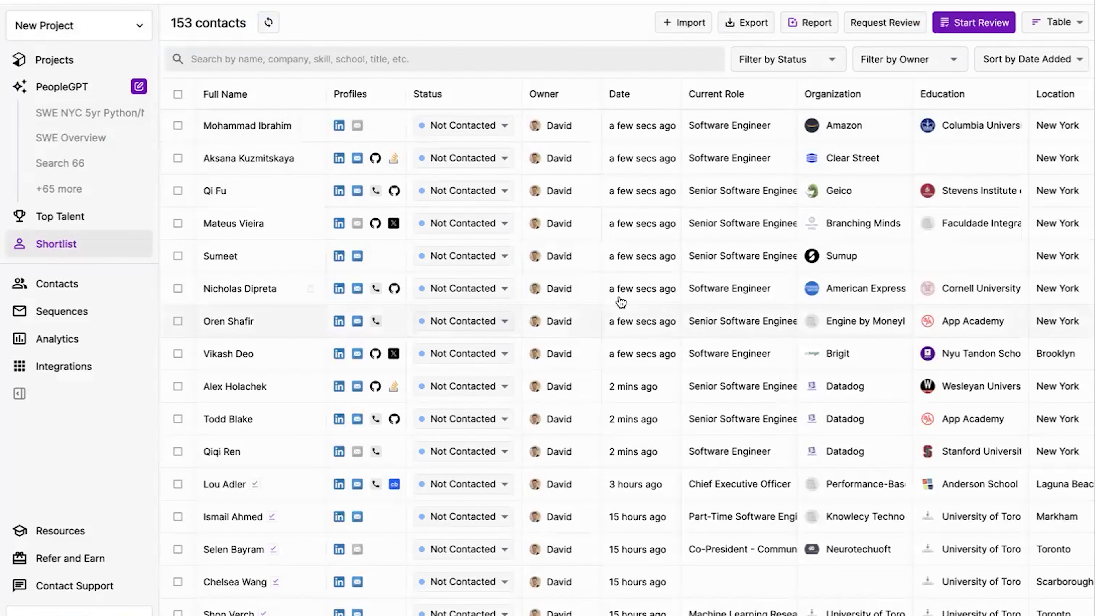
scroll(626, 344, "down", 5)
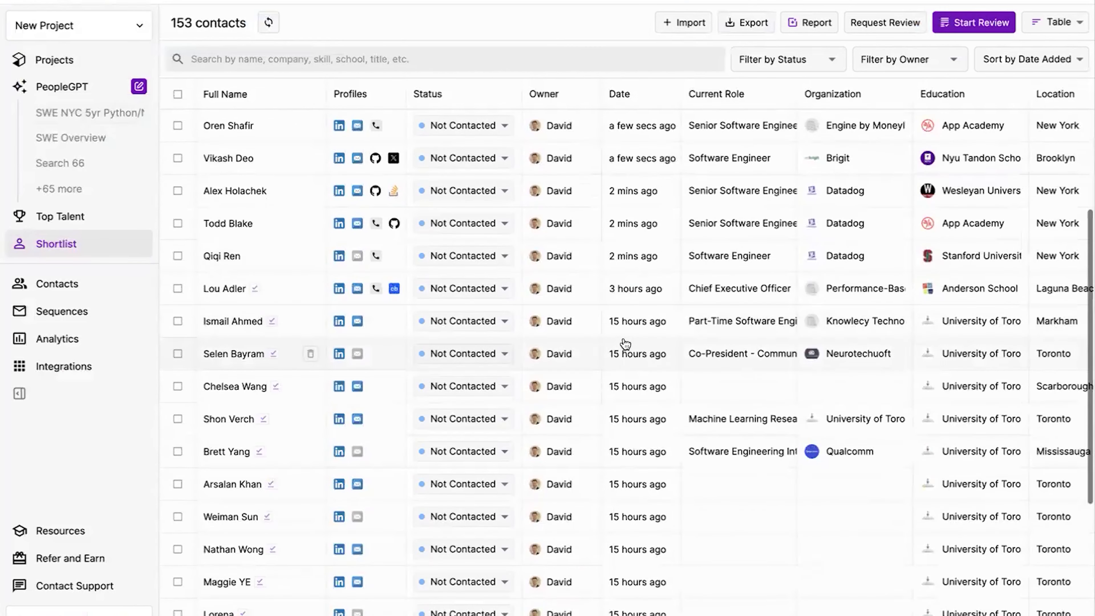
scroll(626, 344, "up", 5)
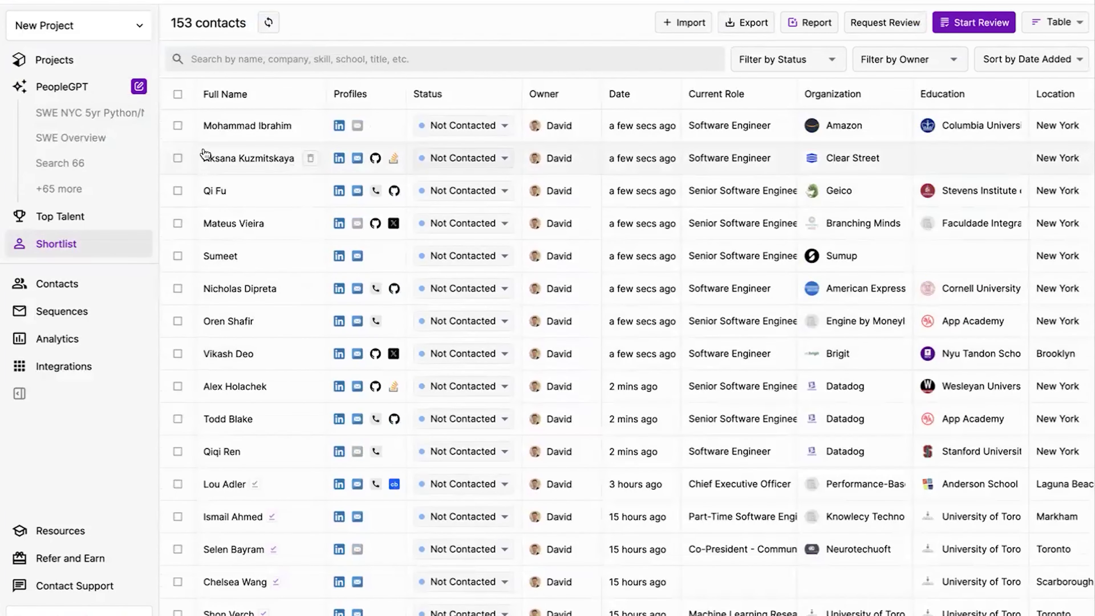
left_click(177, 126)
left_click(178, 386, "shift")
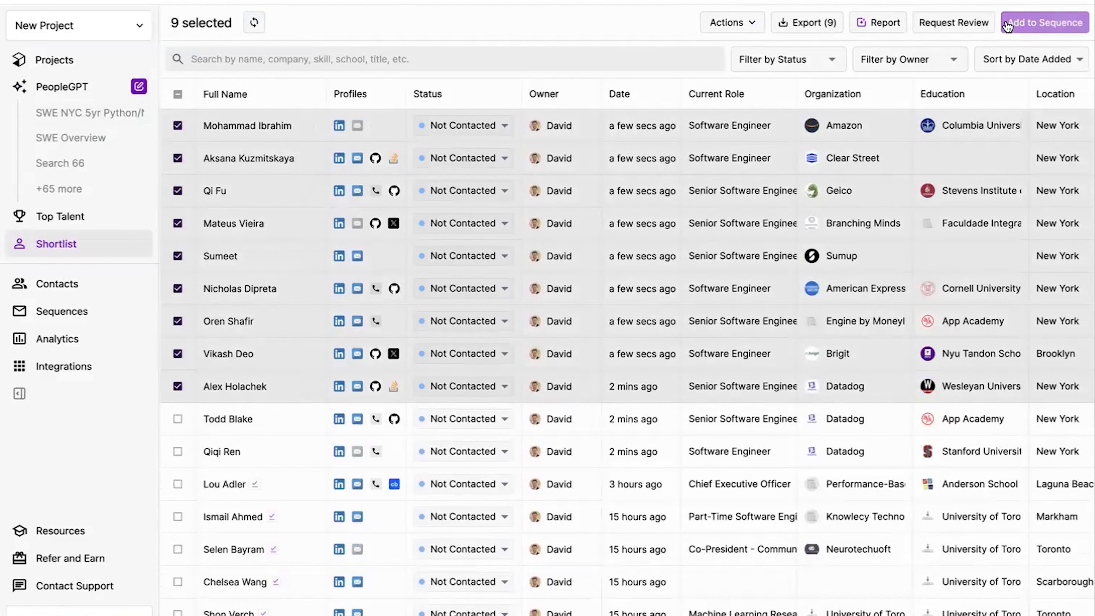
Configure a smart report with a Bullets AI profile summary, title it "NYC SWE Profile Shortlist", and generate the preview texts.
left_click(865, 26)
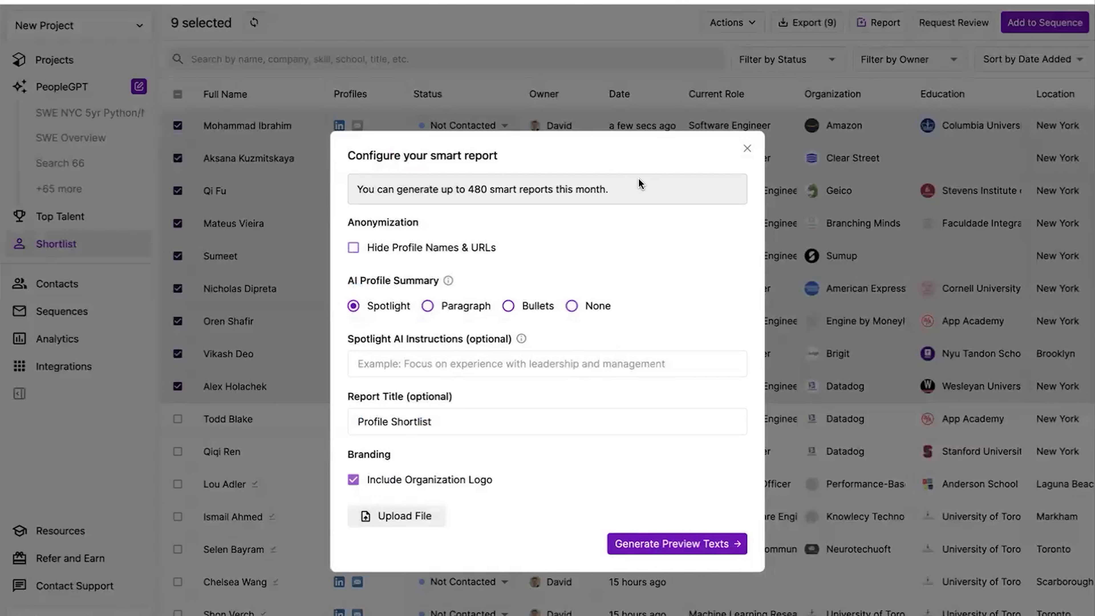
left_click(451, 307)
left_click(519, 344)
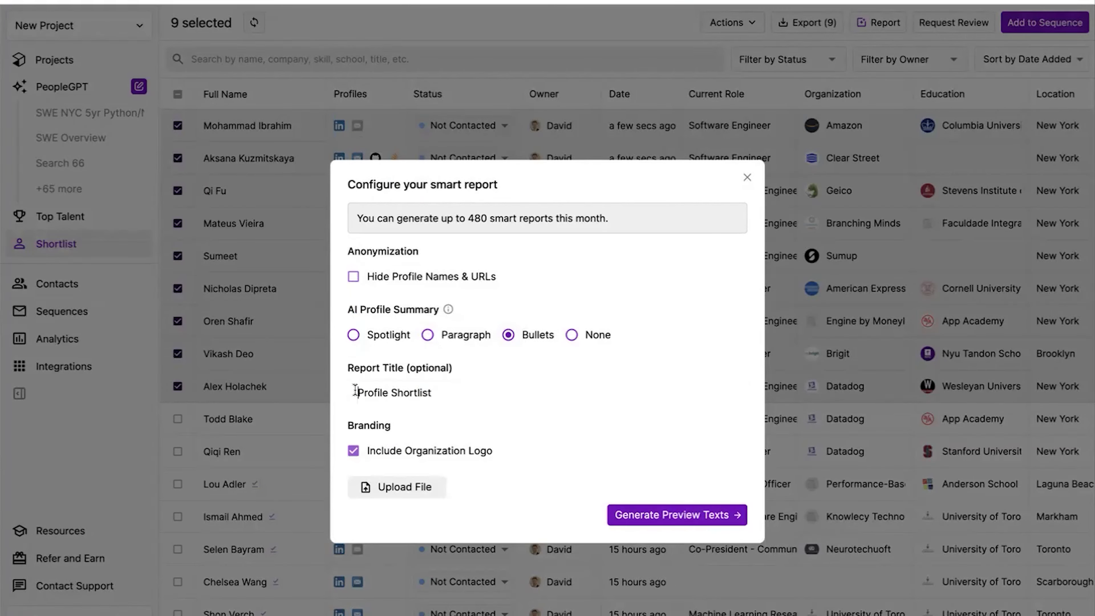
type("NYC SWE")
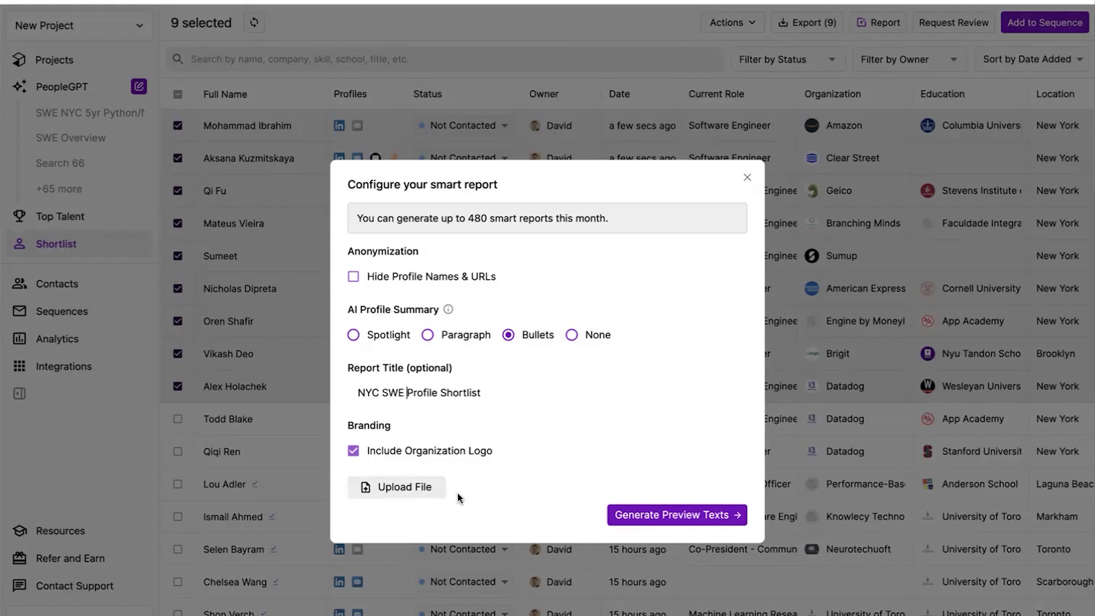
key("Return")
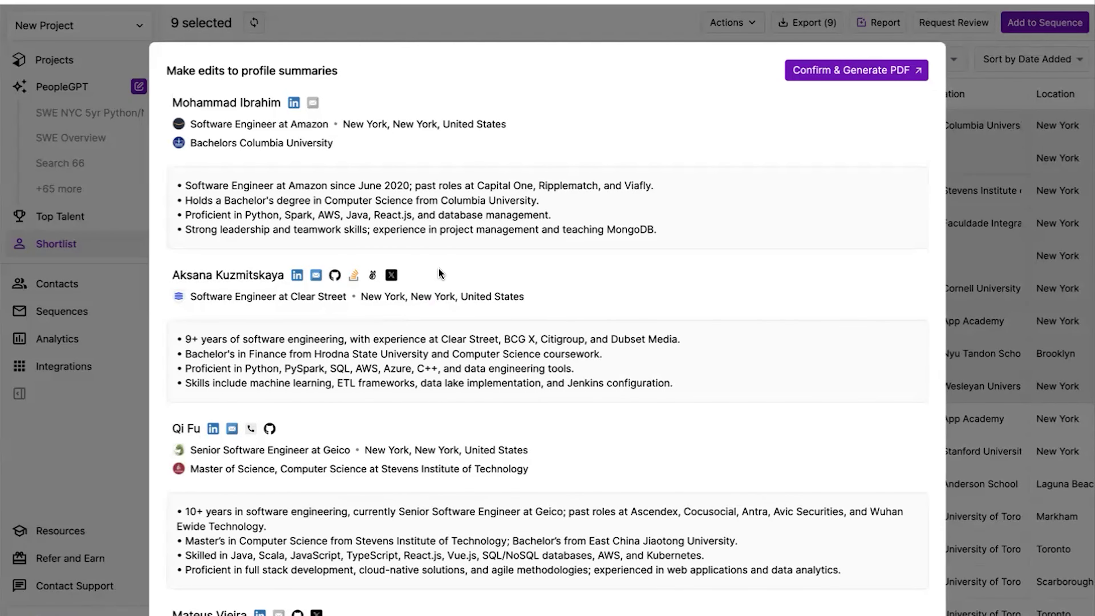
Review the bullet profile summaries, confirm them to generate the PDF report, and look through the resulting document.
scroll(404, 279, "down", 5)
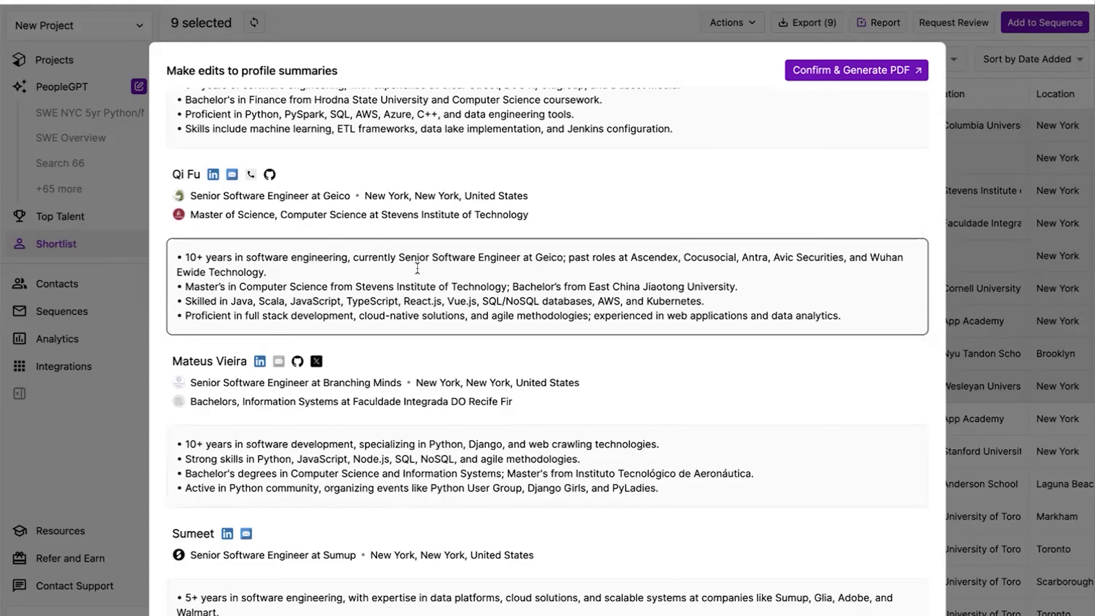
scroll(414, 272, "up", 5)
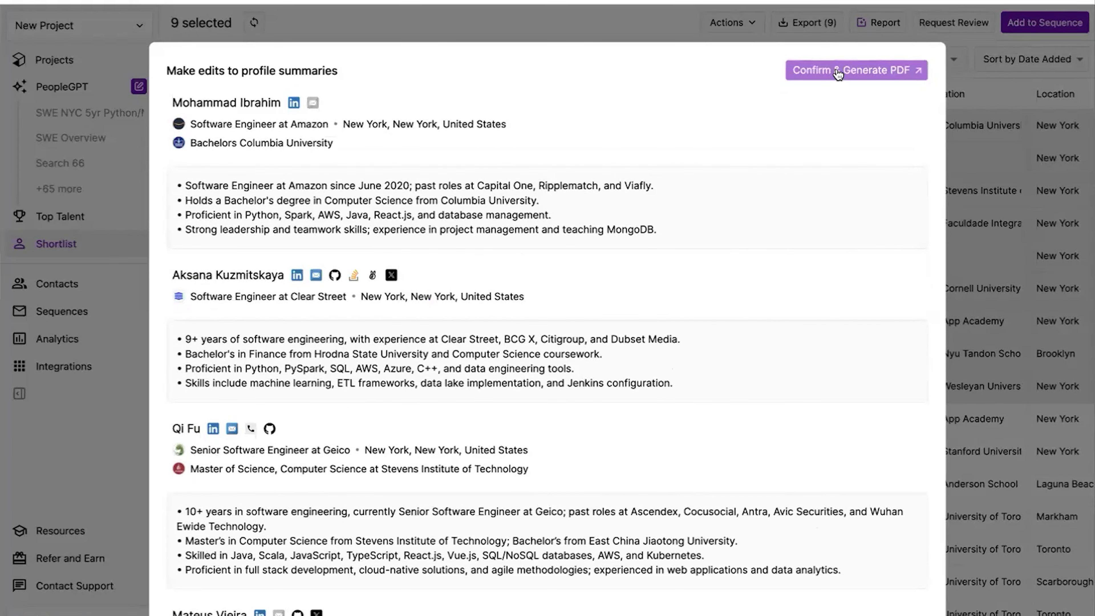
left_click(837, 71)
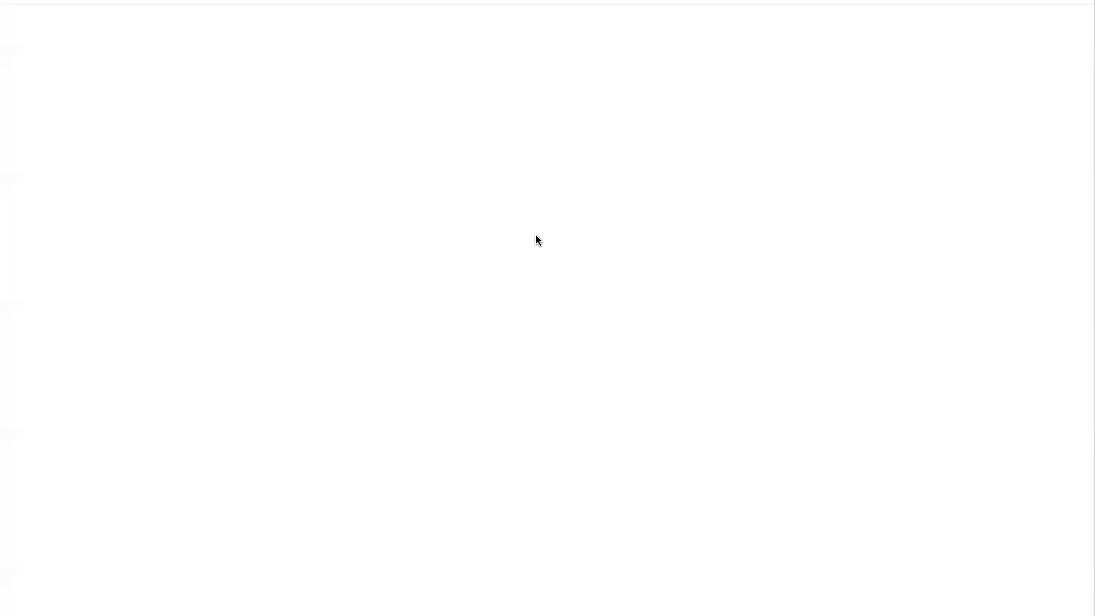
scroll(536, 235, "down", 3)
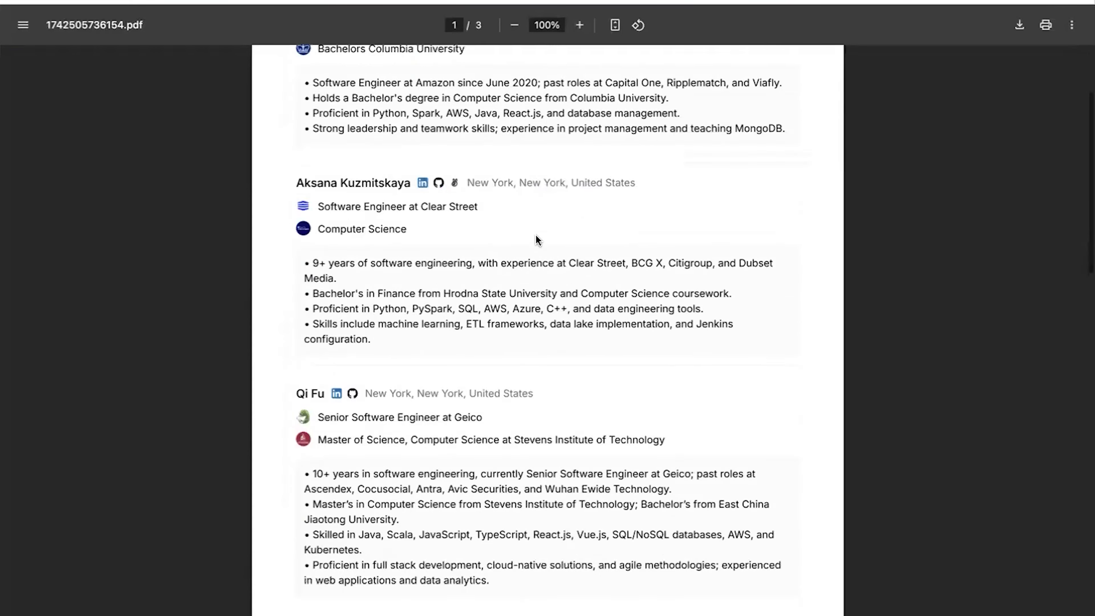
scroll(536, 235, "up", 3)
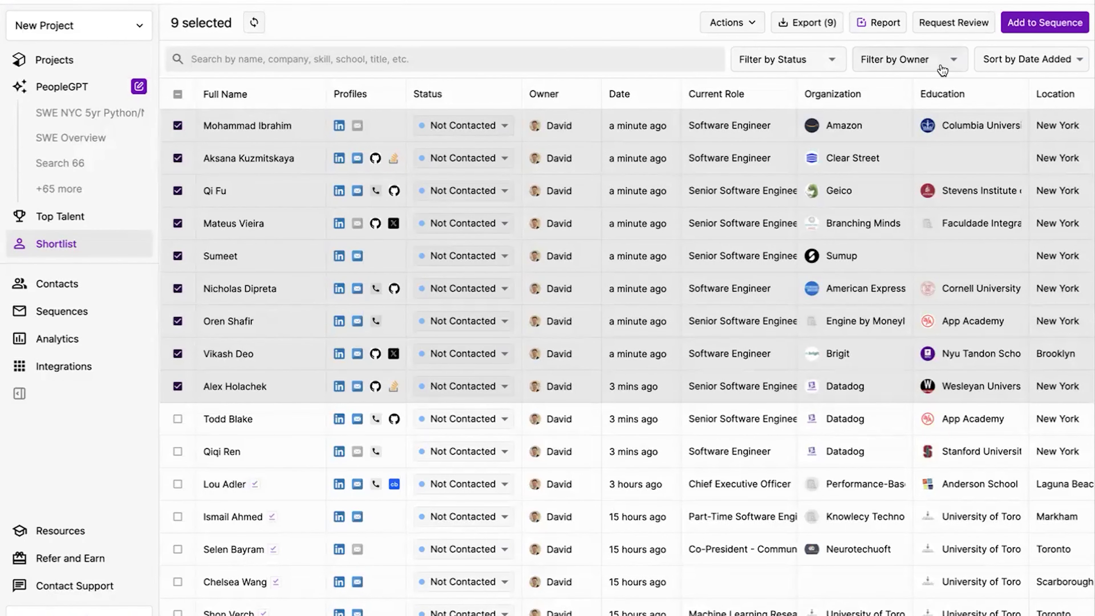
Request a review of the nine selected shortlist contacts from a team member.
left_click(952, 24)
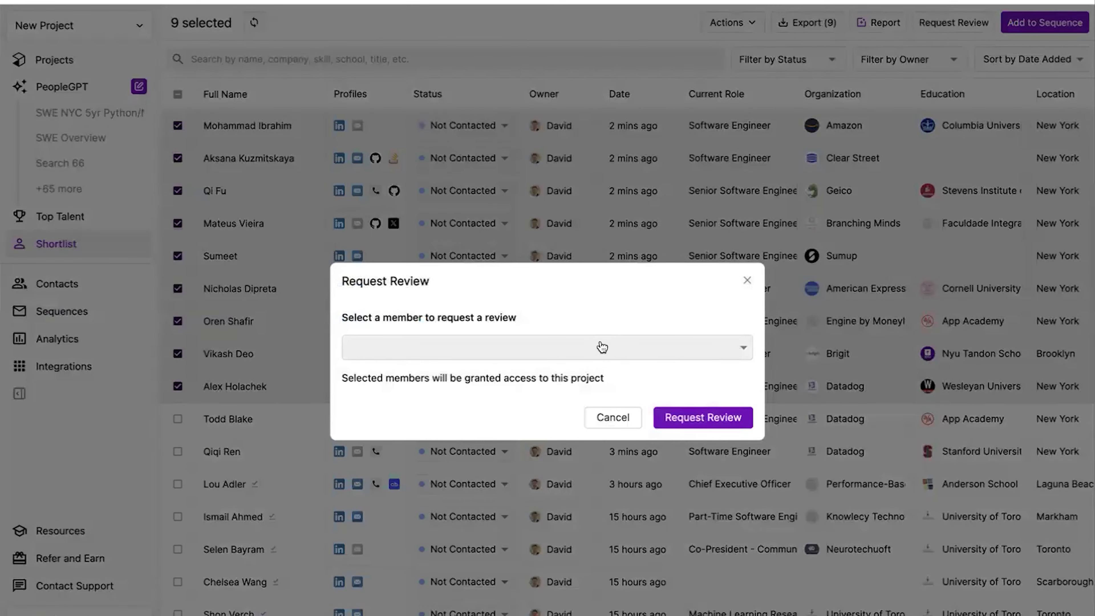
left_click(602, 347)
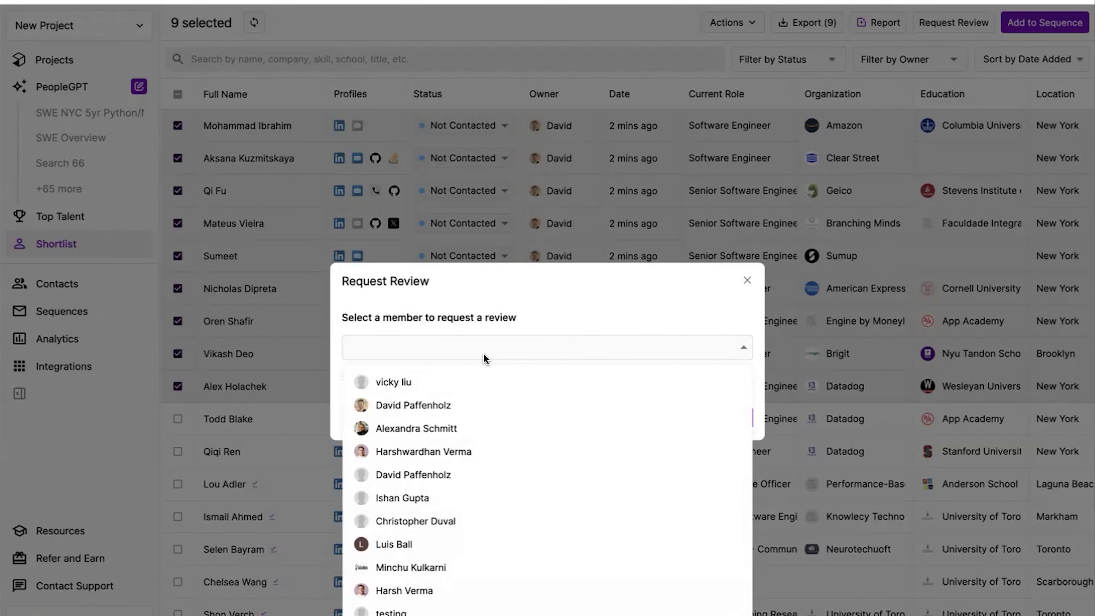
left_click(430, 409)
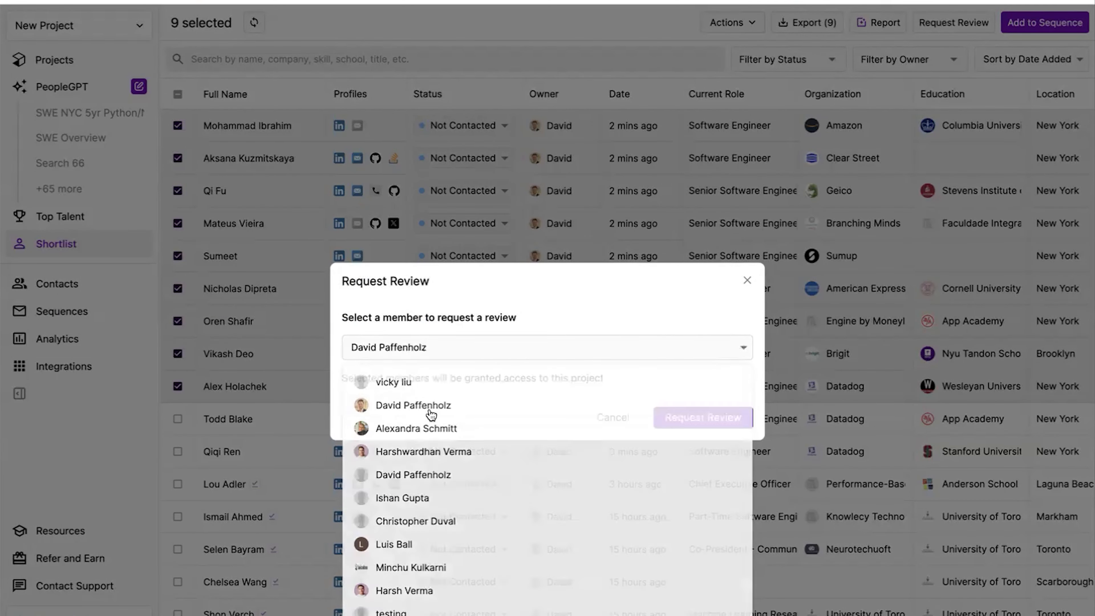
left_click(710, 418)
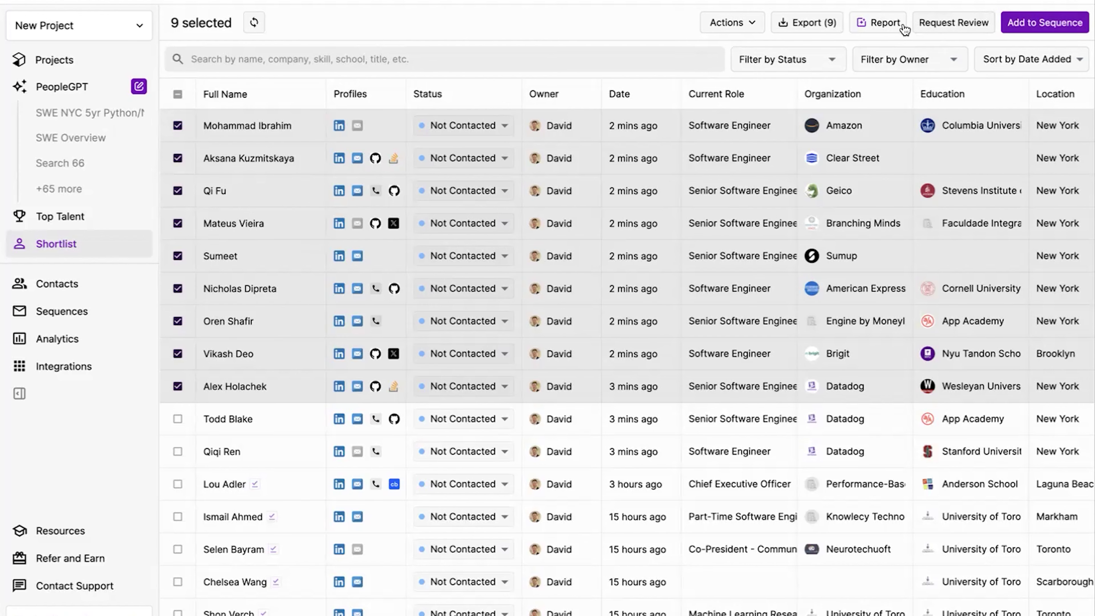
Configure another smart report with Spotlight summaries and the AI instructions "Focus on backend experience", and generate the preview texts.
left_click(880, 22)
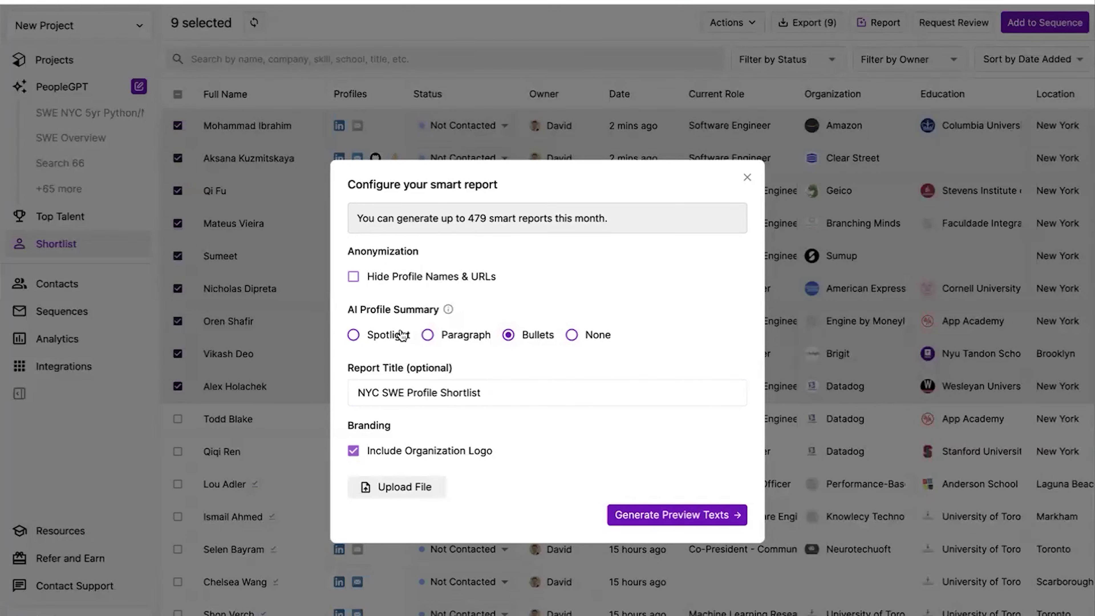
left_click(359, 336)
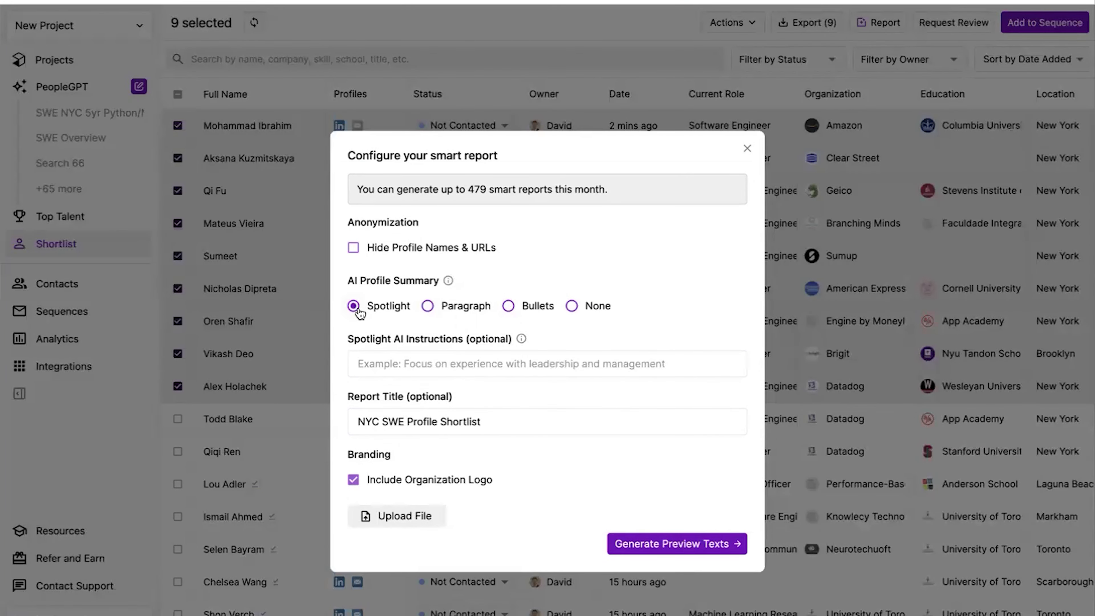
left_click(395, 358)
left_click(389, 379)
type("Focus on b")
type("ackend experie")
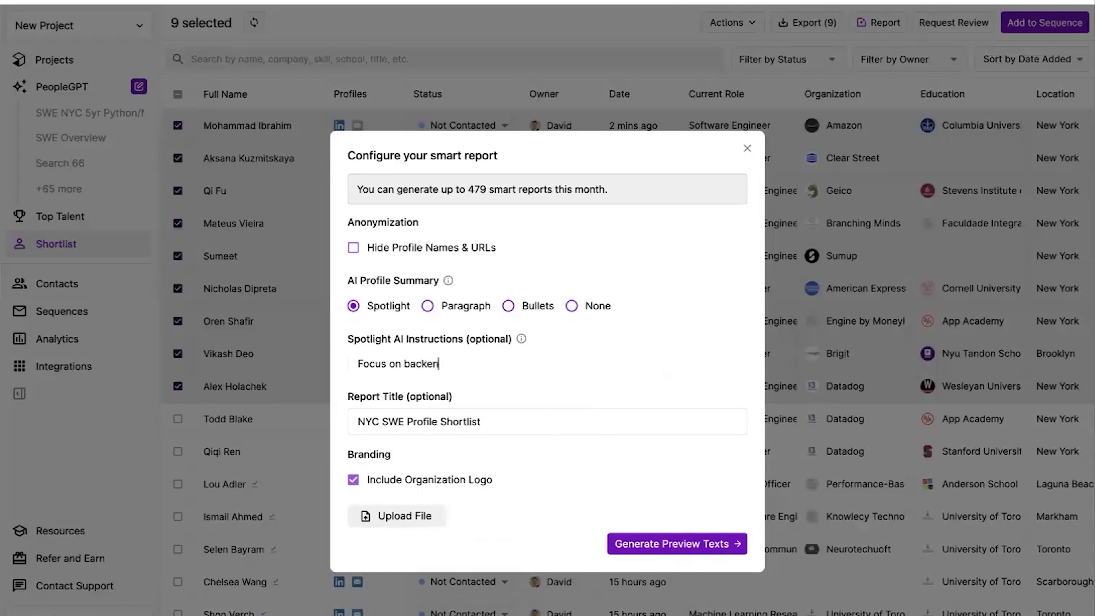
type("nce")
key("Return")
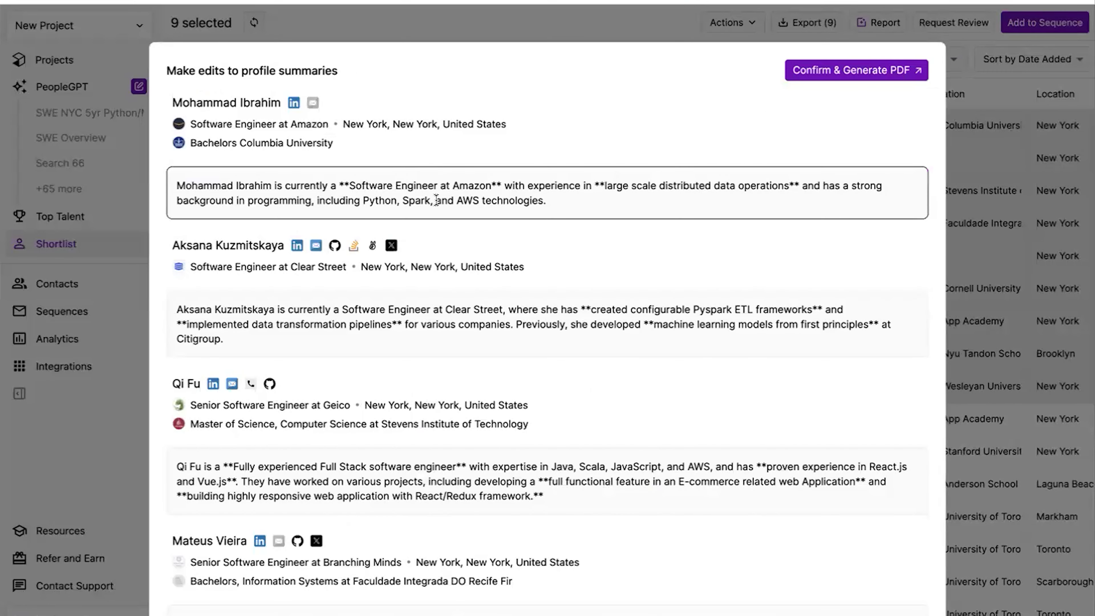
Examine the generated Spotlight summaries, including the Amazon engineer's experience with large-scale distributed data operations.
left_click_drag(598, 185, 789, 183)
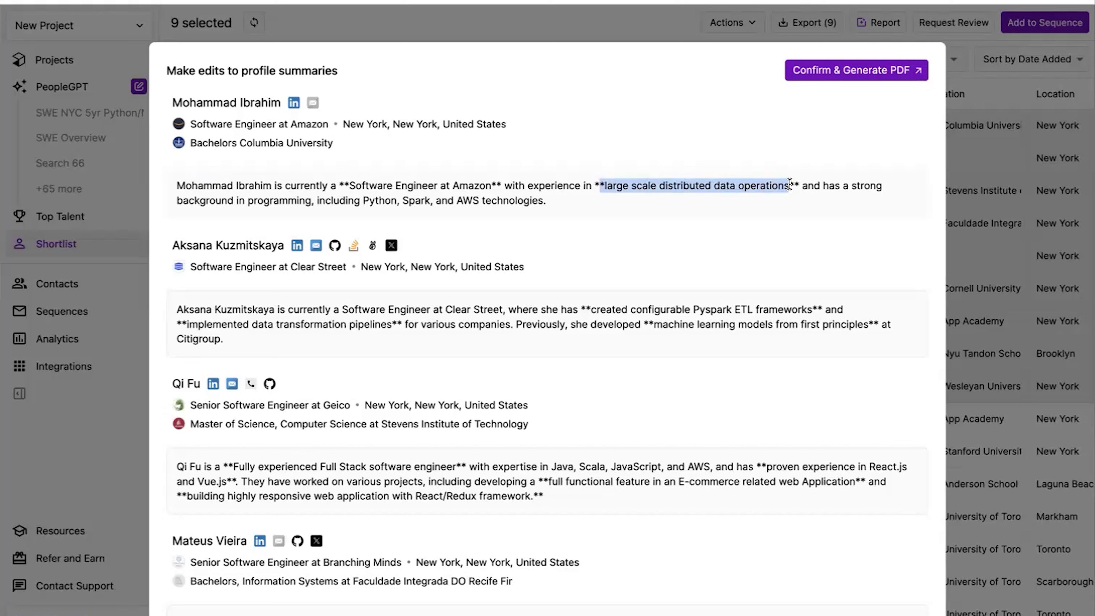
left_click(757, 235)
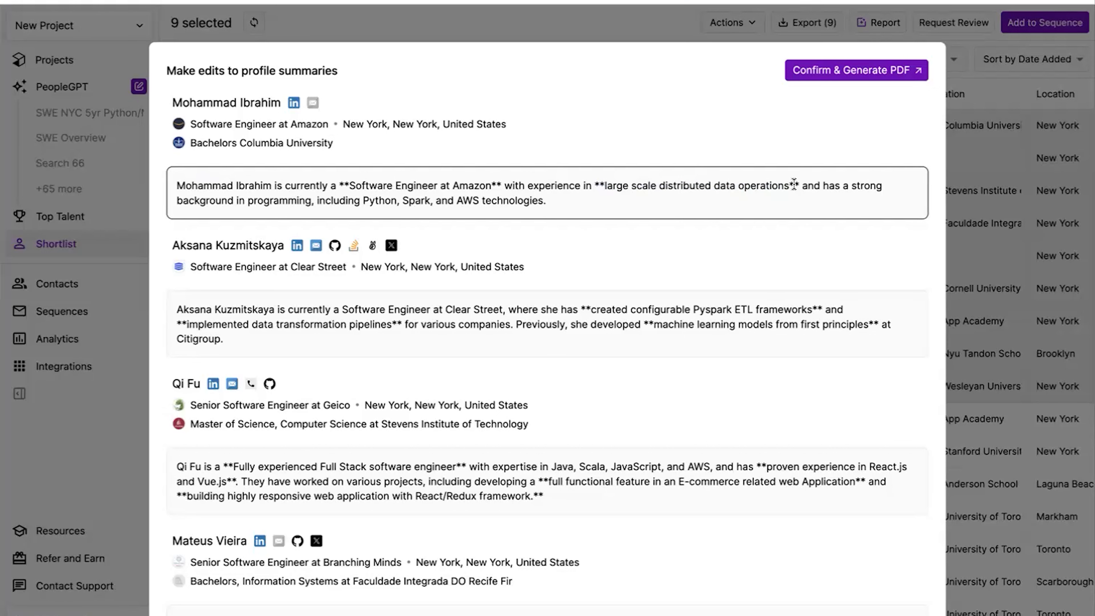
scroll(794, 184, "down", 4)
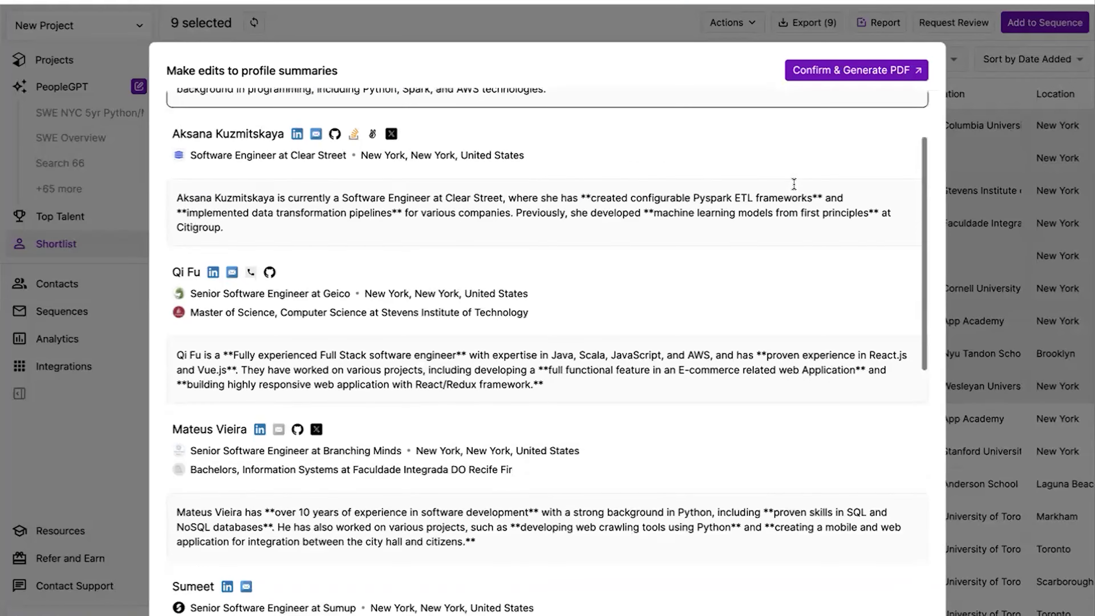
Leave the report summaries and look over the Email Sequences overview, including the sending chart, aggregate statistics and list of existing sequences.
scroll(794, 184, "up", 4)
left_click(1051, 276)
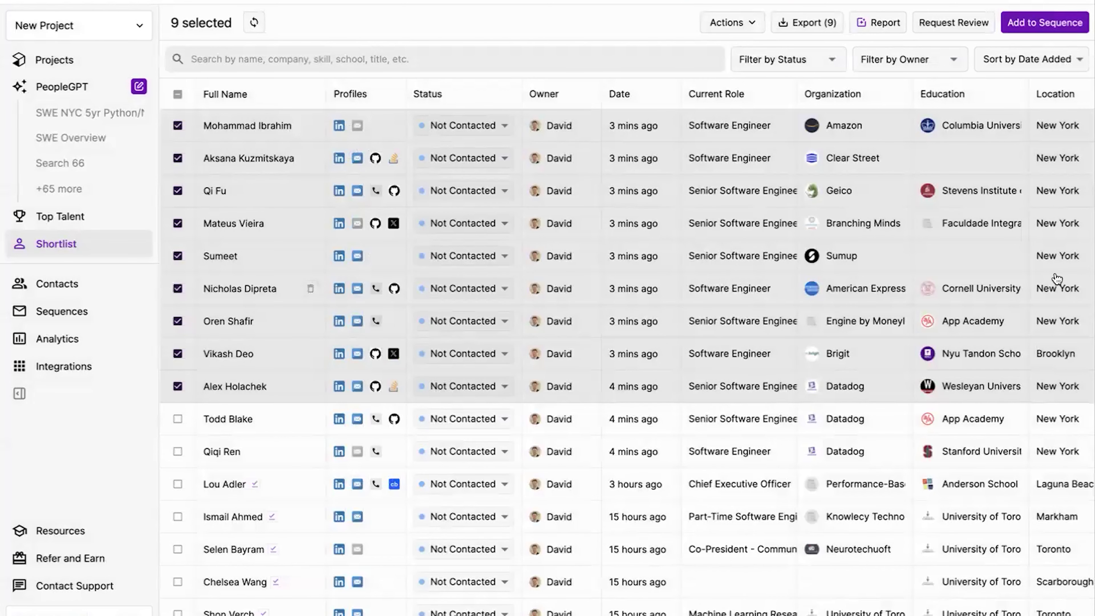
left_click(108, 313)
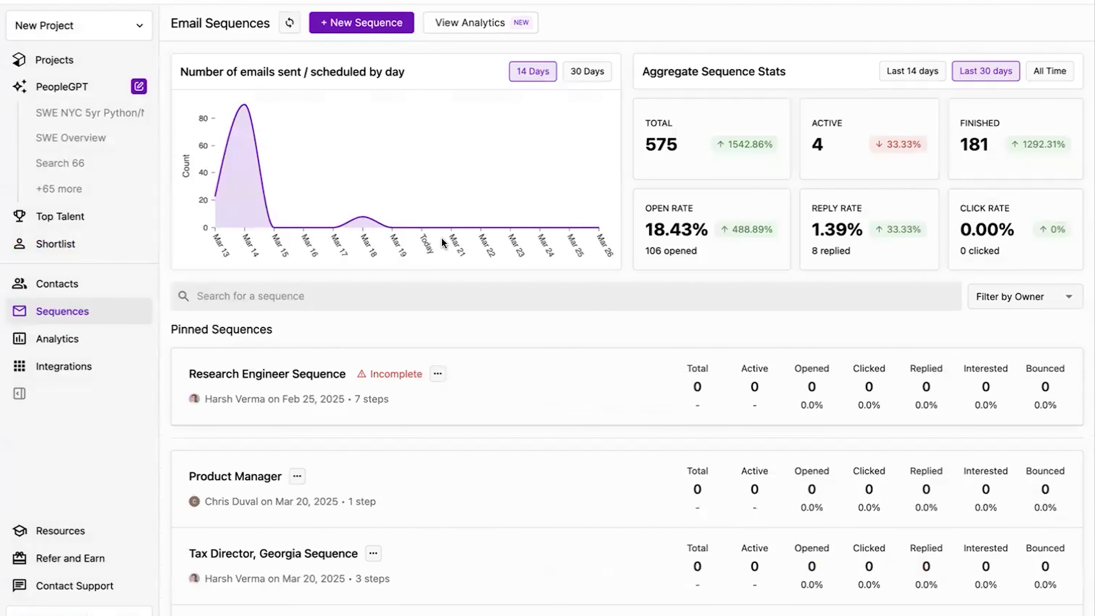
mouse_move(528, 193)
mouse_move(250, 189)
scroll(619, 390, "down", 4)
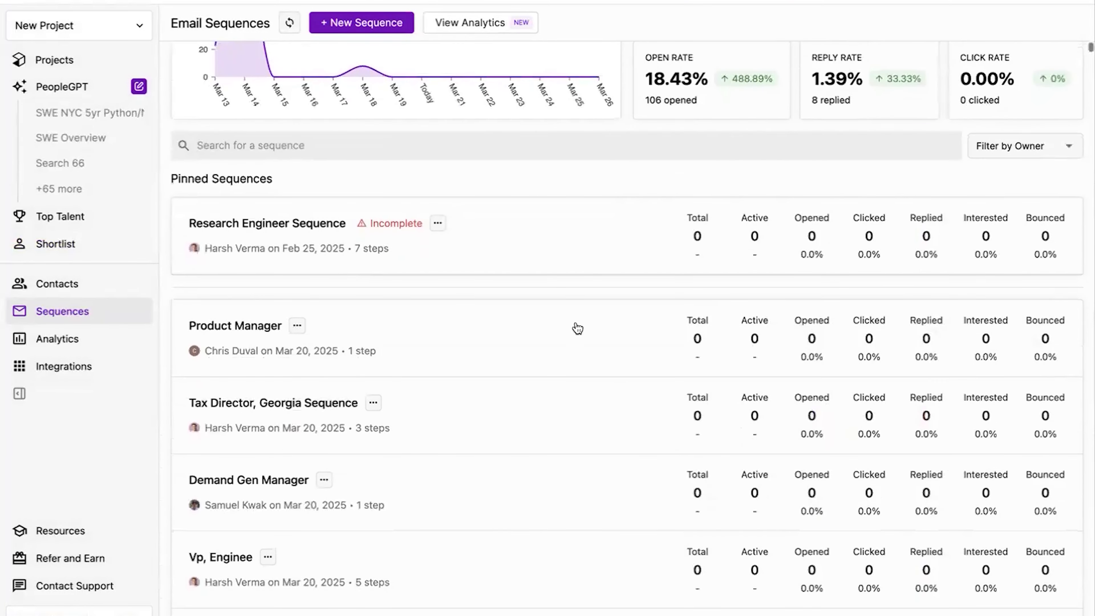
scroll(533, 305, "up", 4)
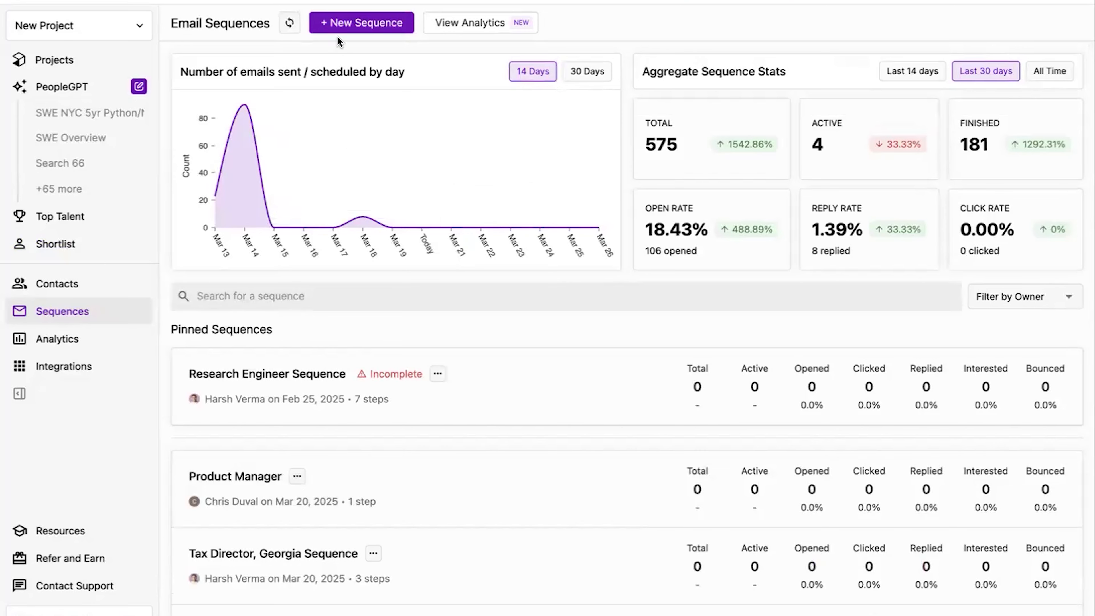
Create a new email sequence from the Three-Step Sequence (Software Engineer) template.
left_click(332, 27)
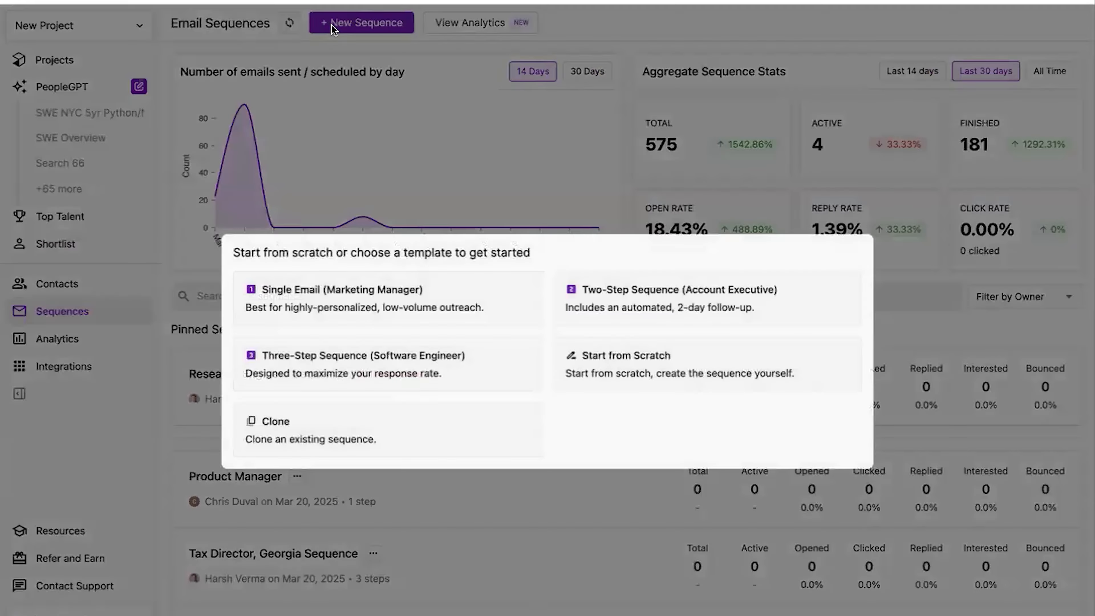
left_click(443, 360)
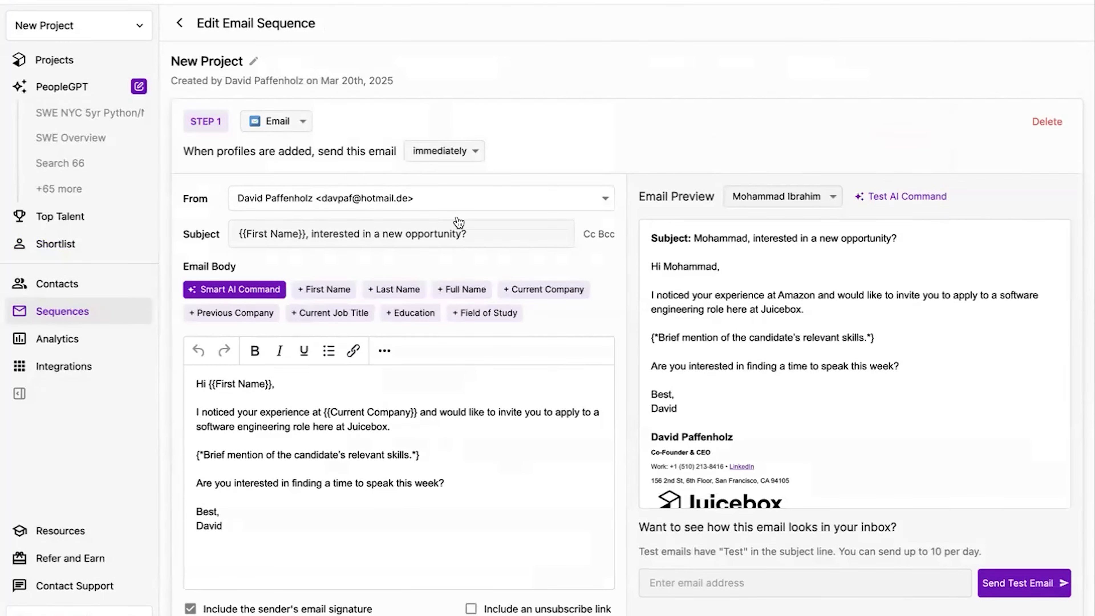
scroll(339, 174, "up", 1)
Set the sender of the sequence's first email to the sequence creator's juicebox.work address.
left_click(300, 190)
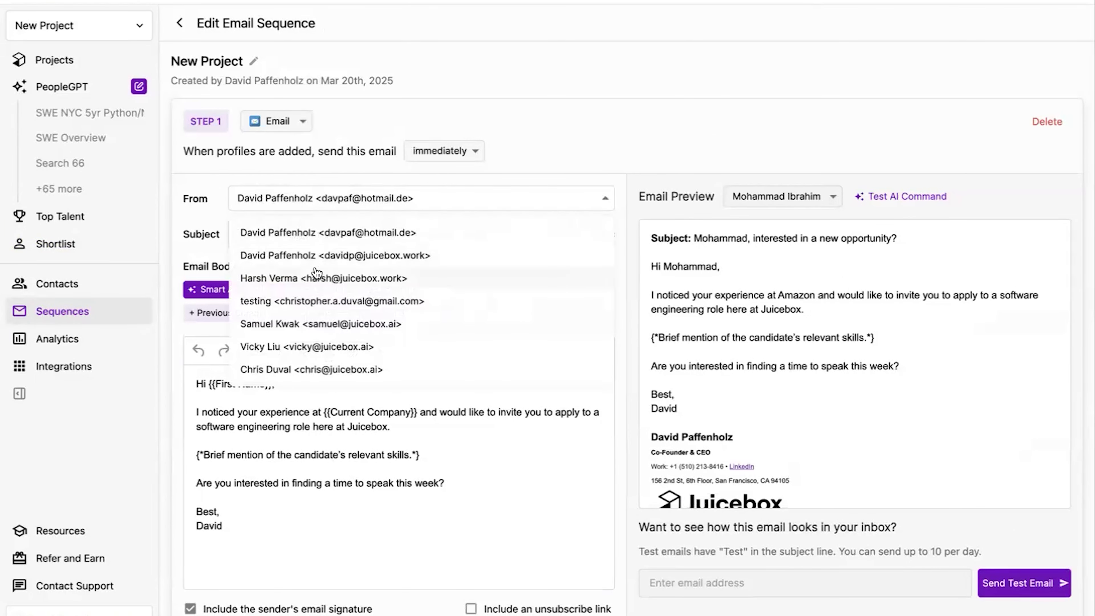
left_click(312, 276)
left_click(333, 196)
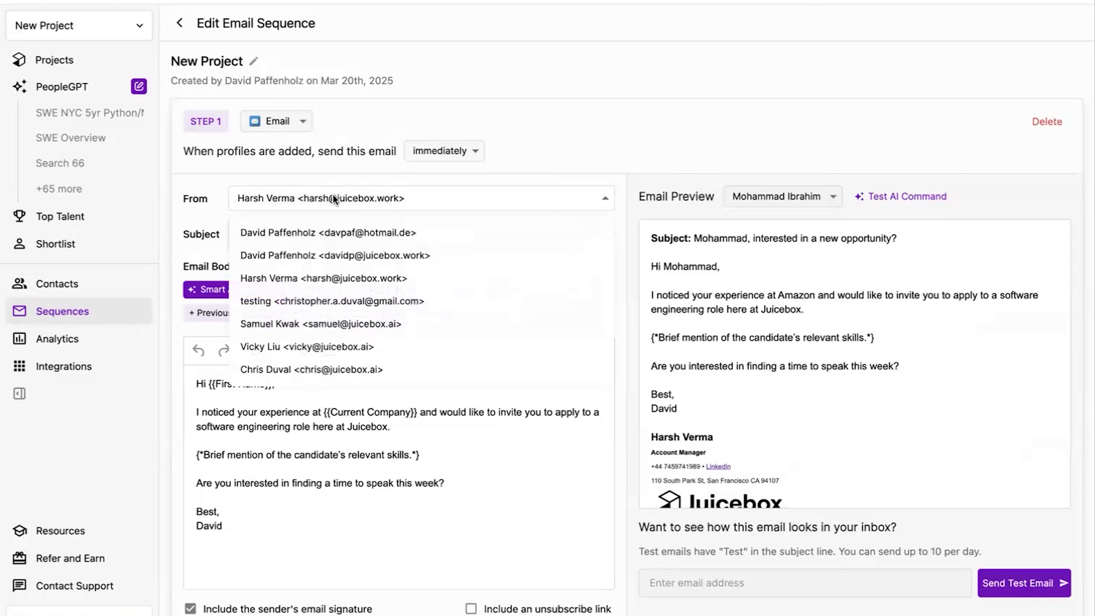
left_click(301, 258)
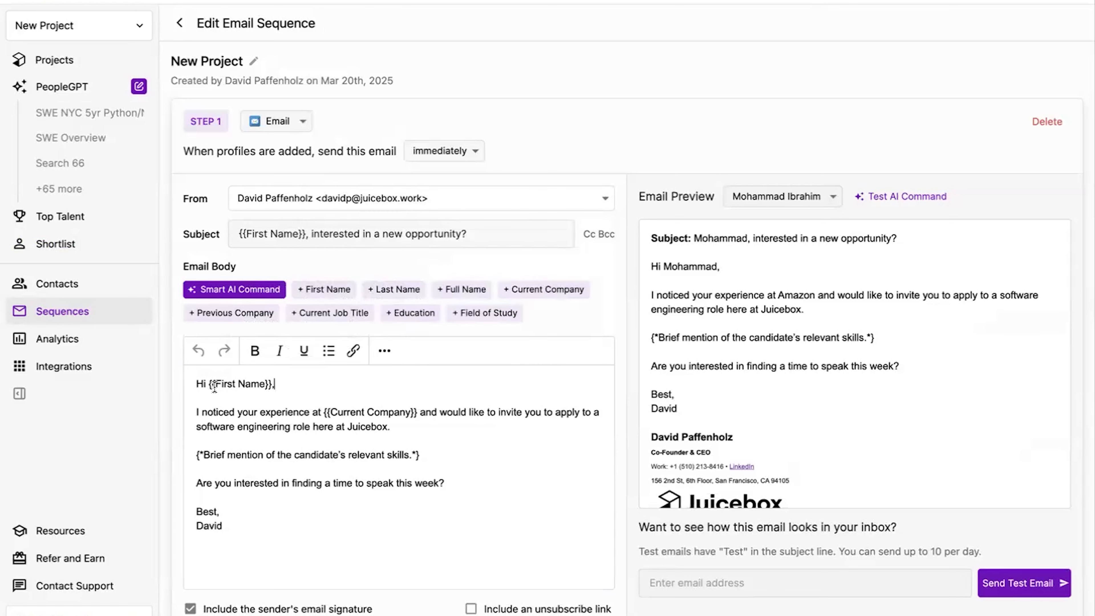
Replace the relevant-skills placeholder in the first email's body with the Work experience smart AI command.
left_click(306, 383)
left_click_drag(446, 448, 198, 455)
key("BackSpace")
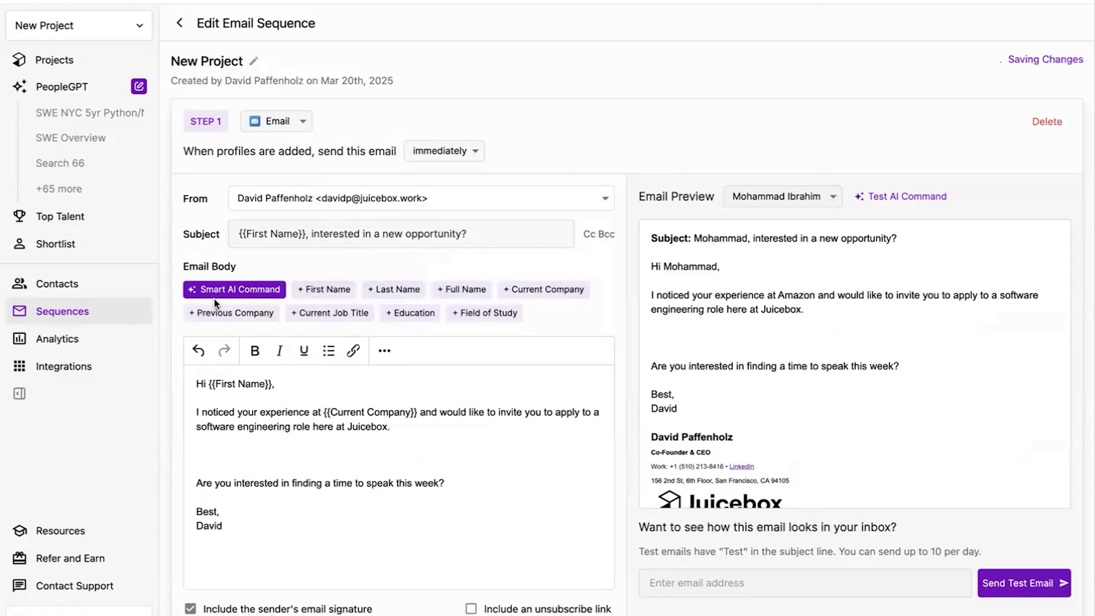
left_click(214, 295)
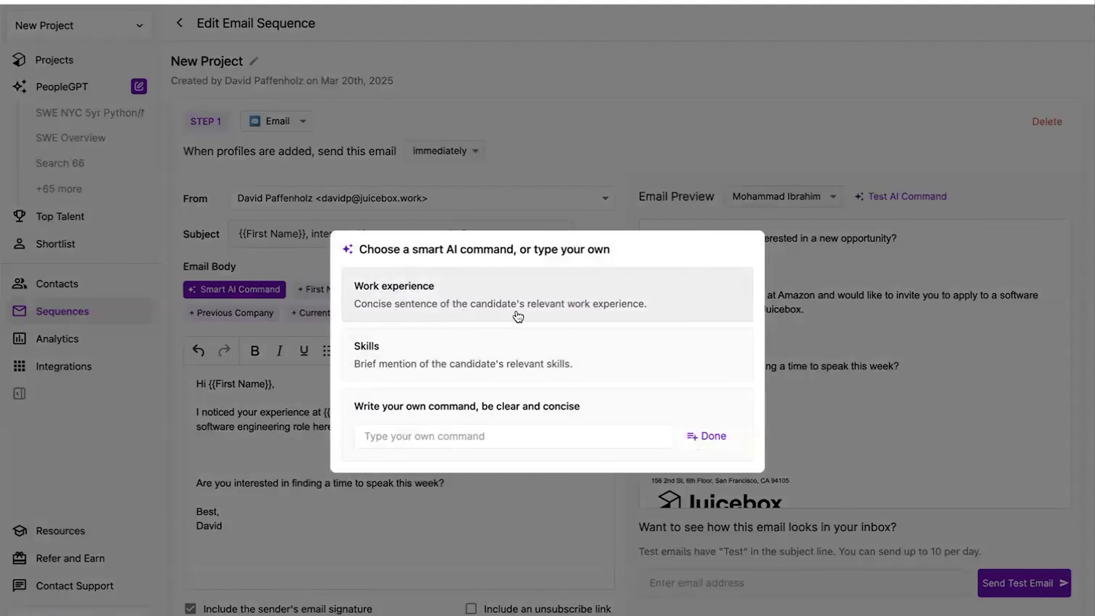
left_click(573, 318)
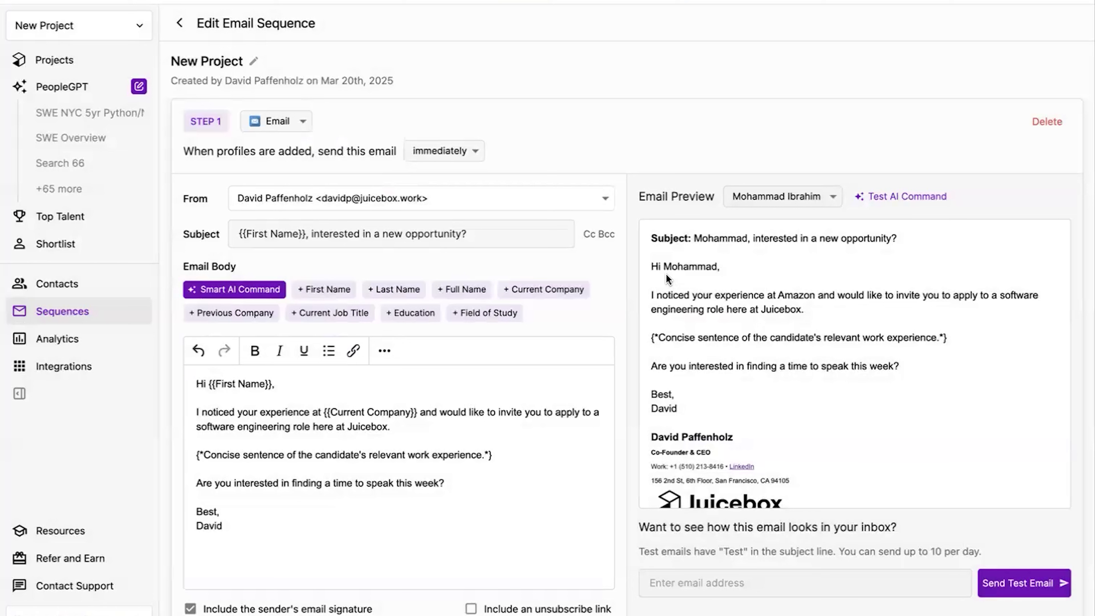
Test the AI command for the Amazon engineer and read the generated work-experience sentence in the email preview.
left_click(877, 196)
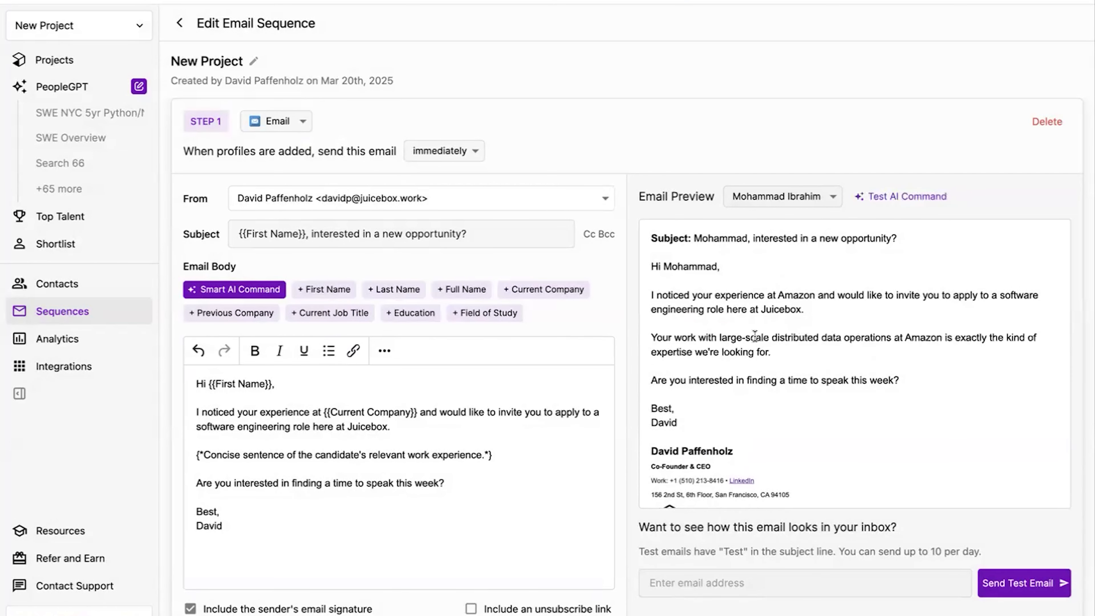
left_click_drag(717, 338, 960, 340)
left_click(960, 348)
Extend the AI command in the email body with ", focus specifically on their work with backend systems".
left_click(949, 346)
type(", focus specifically")
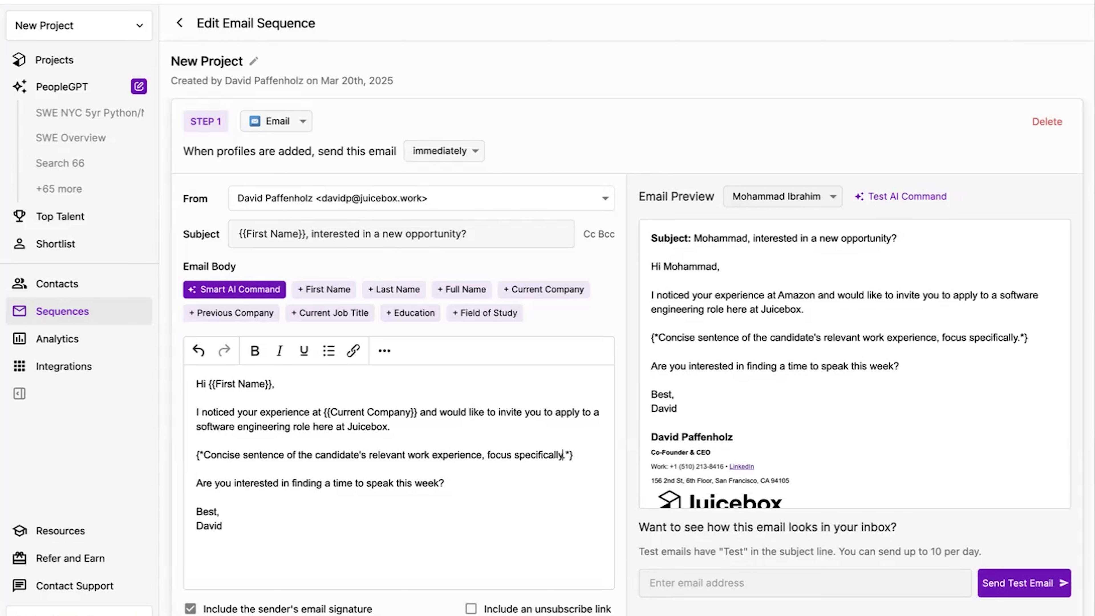
type(" on their work with back")
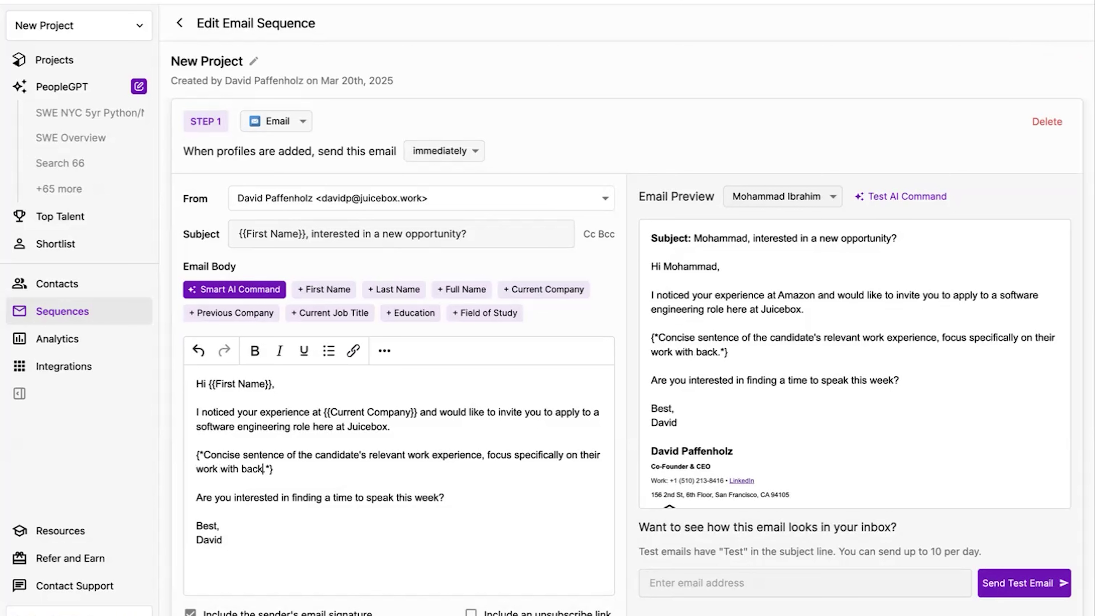
type("end systems")
Test the extended AI command and read the regenerated sentence and the signature in the first email's preview.
left_click(936, 197)
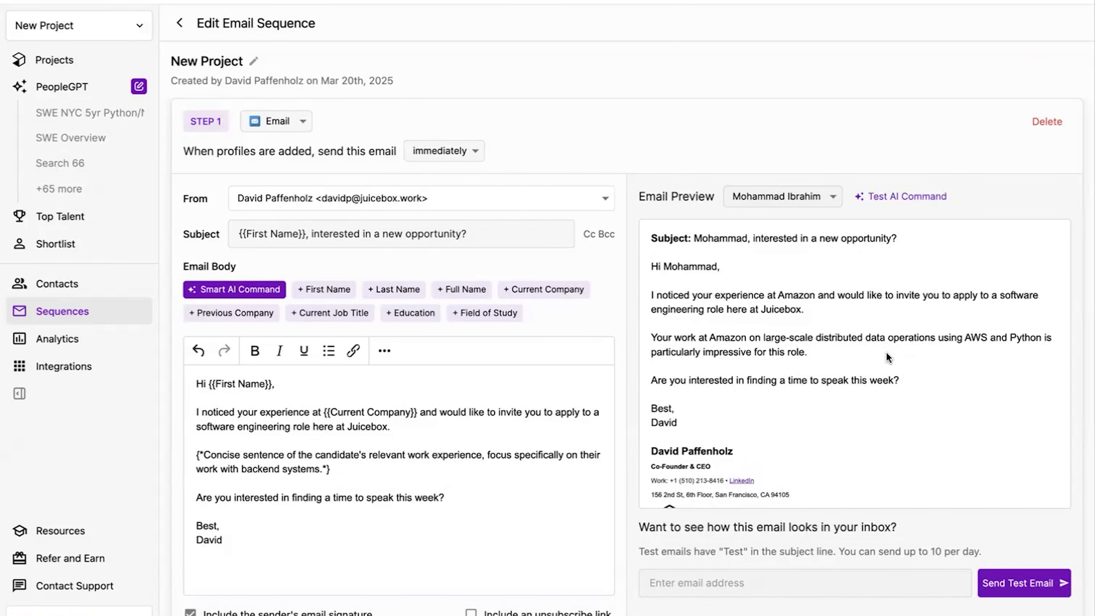
left_click_drag(763, 338, 927, 341)
left_click(924, 343)
scroll(924, 343, "down", 3)
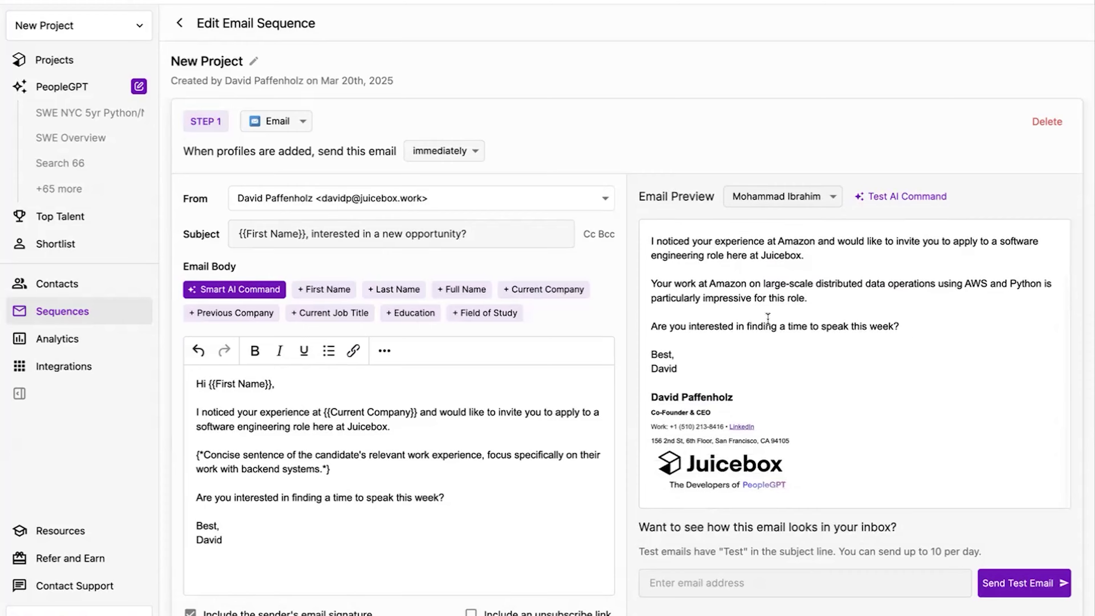
Look through the timing and content of the two follow-up emails in steps 2 and 3.
scroll(722, 299, "down", 10)
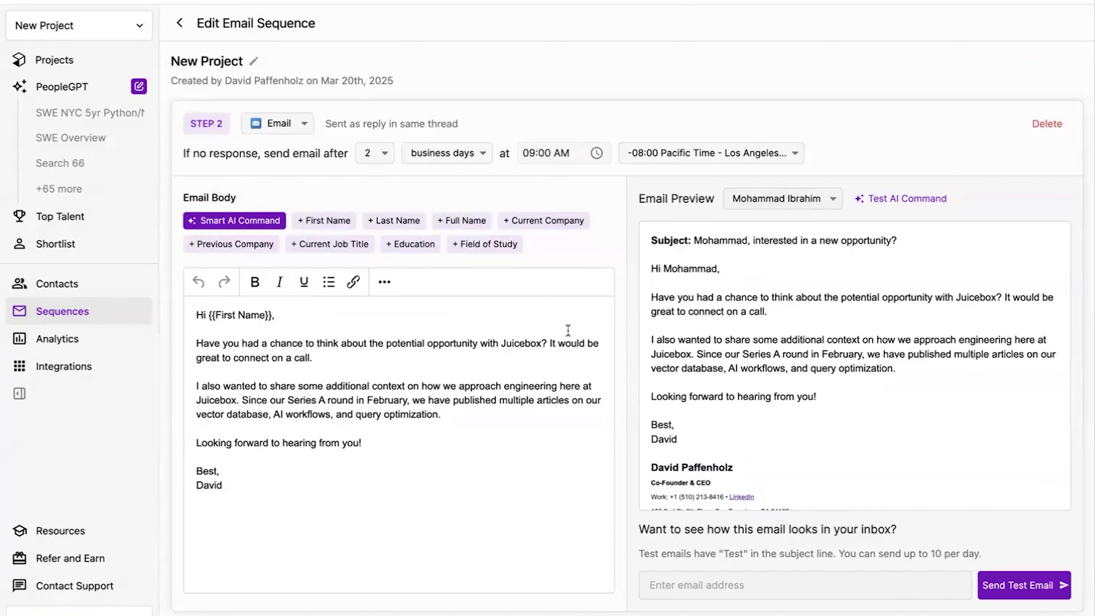
scroll(631, 333, "down", 10)
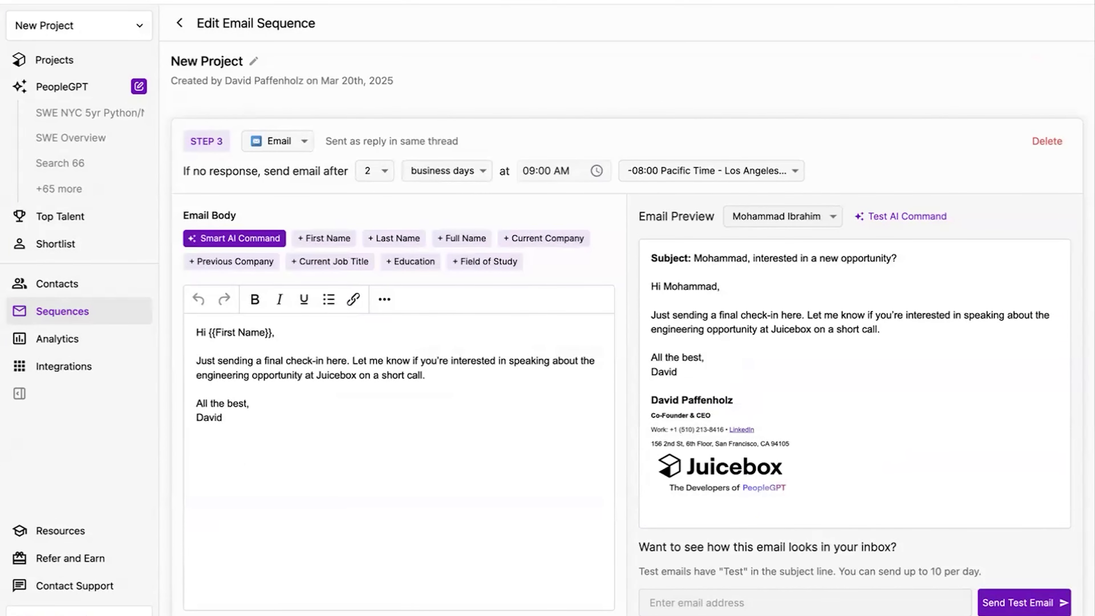
Add a fourth step to the end of the sequence and make it a LinkedIn Message.
scroll(638, 306, "down", 8)
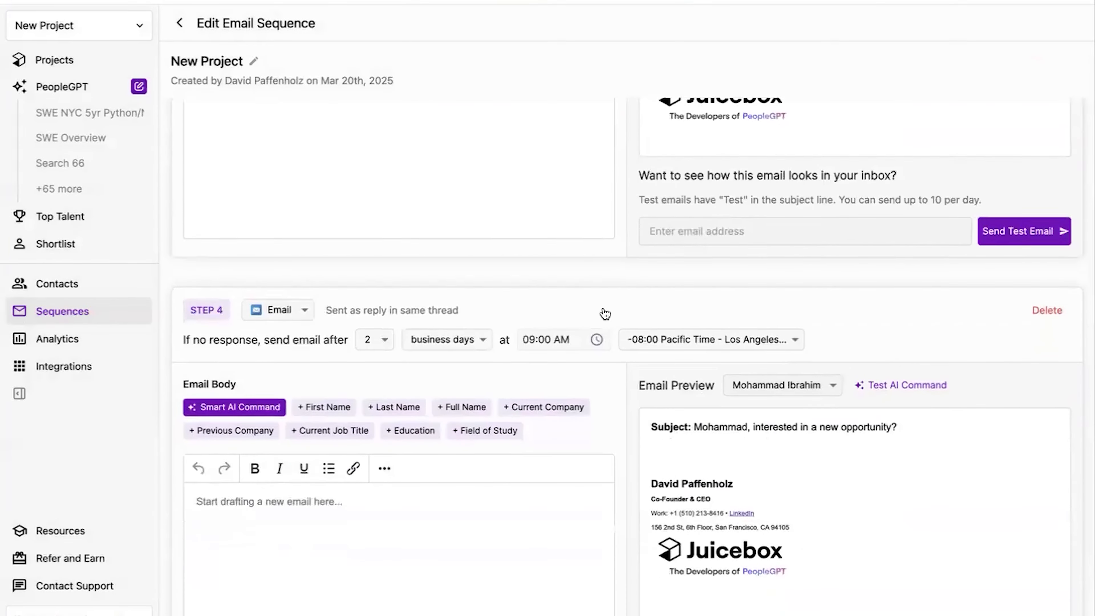
left_click(279, 311)
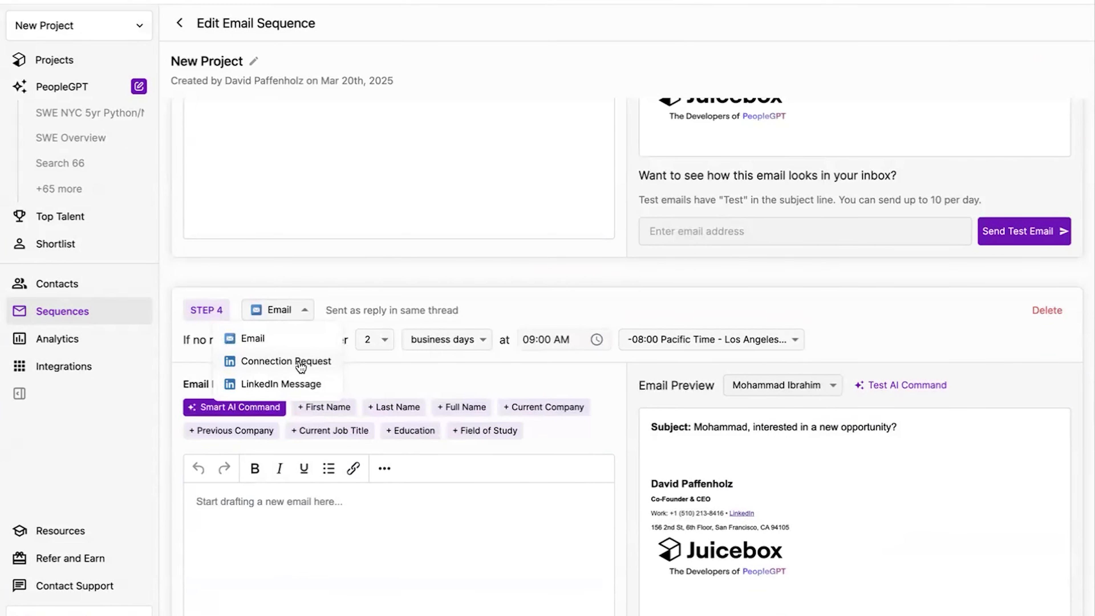
left_click(295, 383)
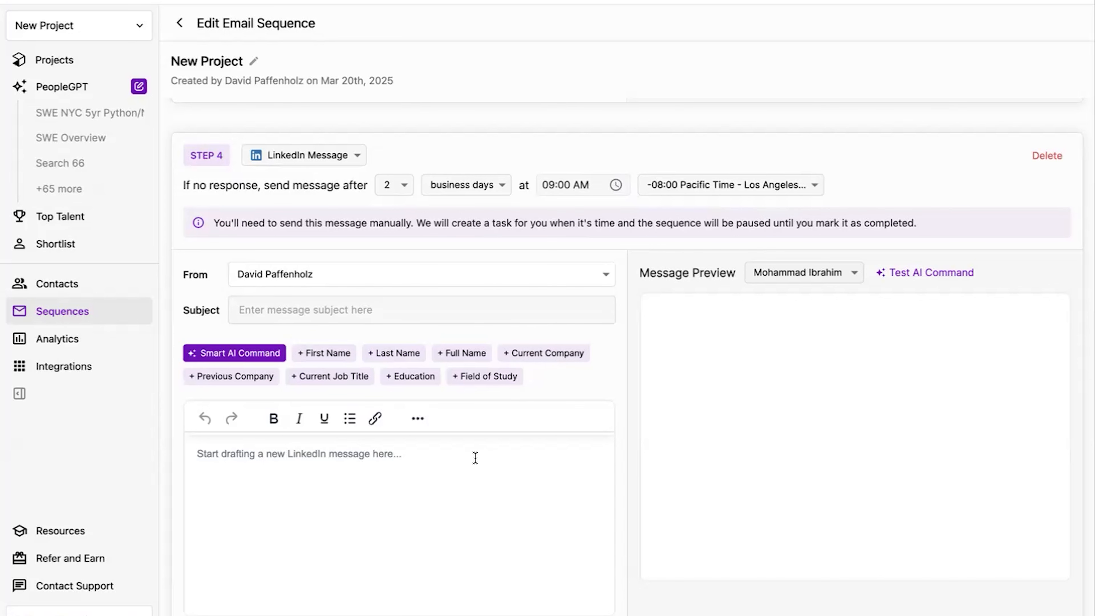
Delete the fourth step with the LinkedIn message from the sequence.
scroll(475, 458, "up", 5)
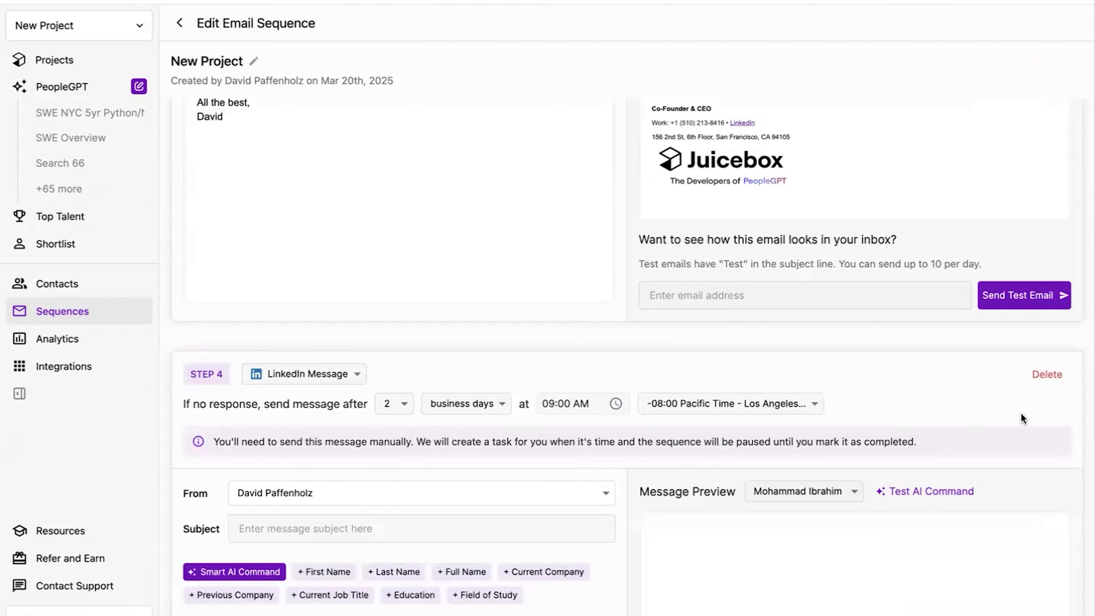
scroll(1024, 419, "down", 4)
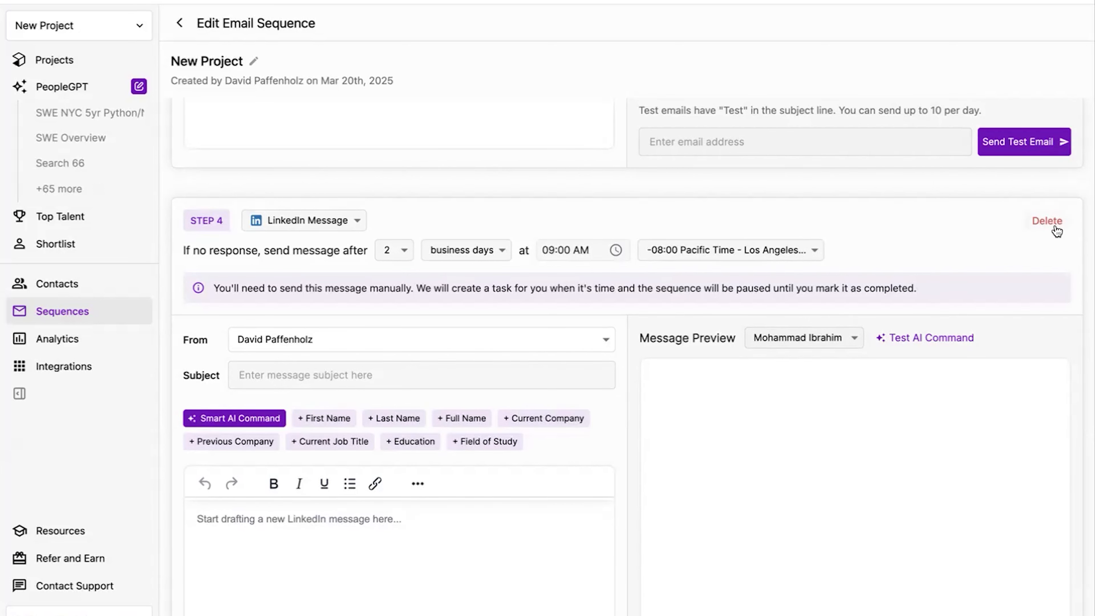
scroll(662, 139, "up", 20)
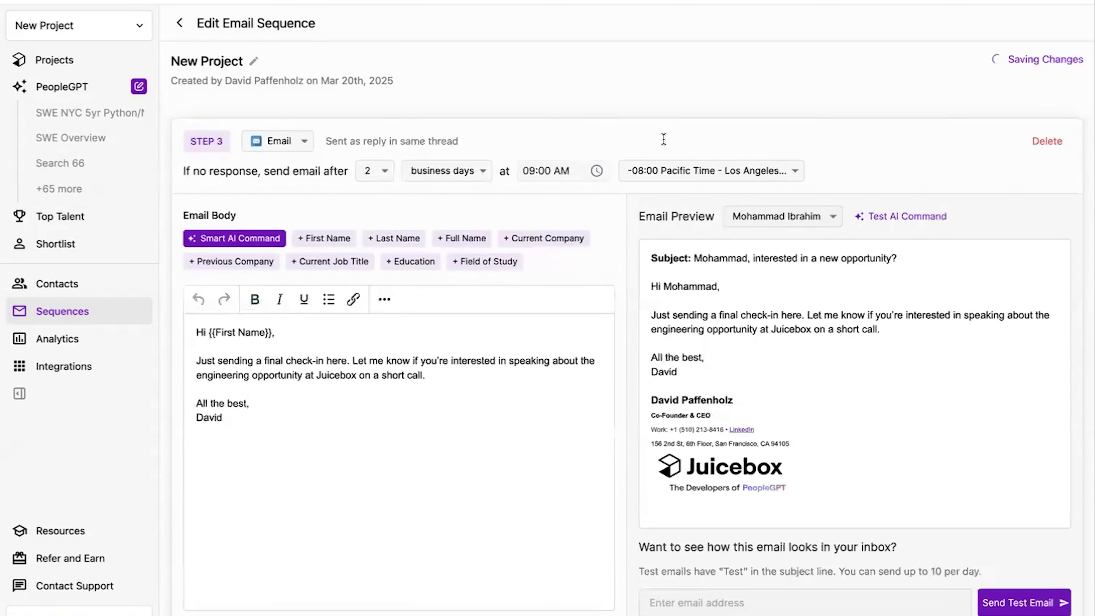
Preview adding the shortlisted Clear Street and Geico engineers to the New Project sequence, preferring personal emails with fallback to professional emails.
left_click(185, 24)
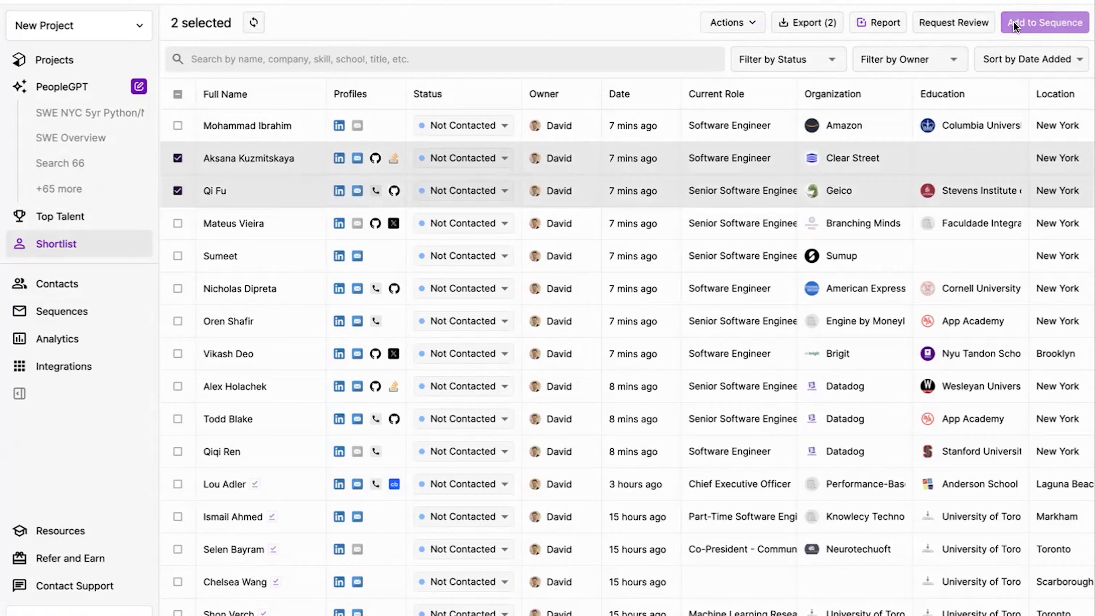
left_click(1014, 24)
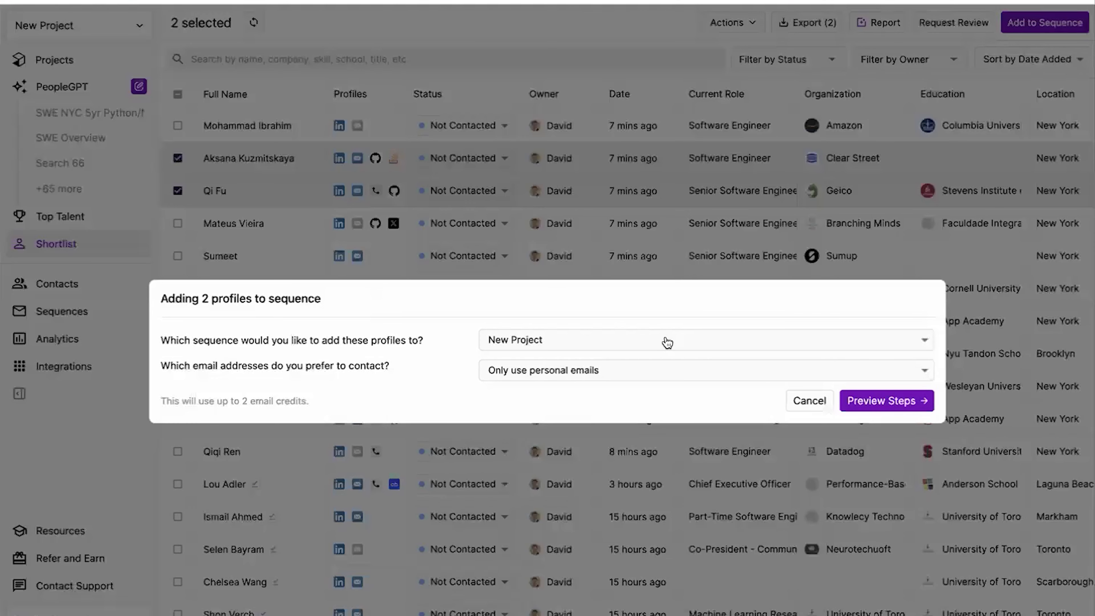
left_click(866, 378)
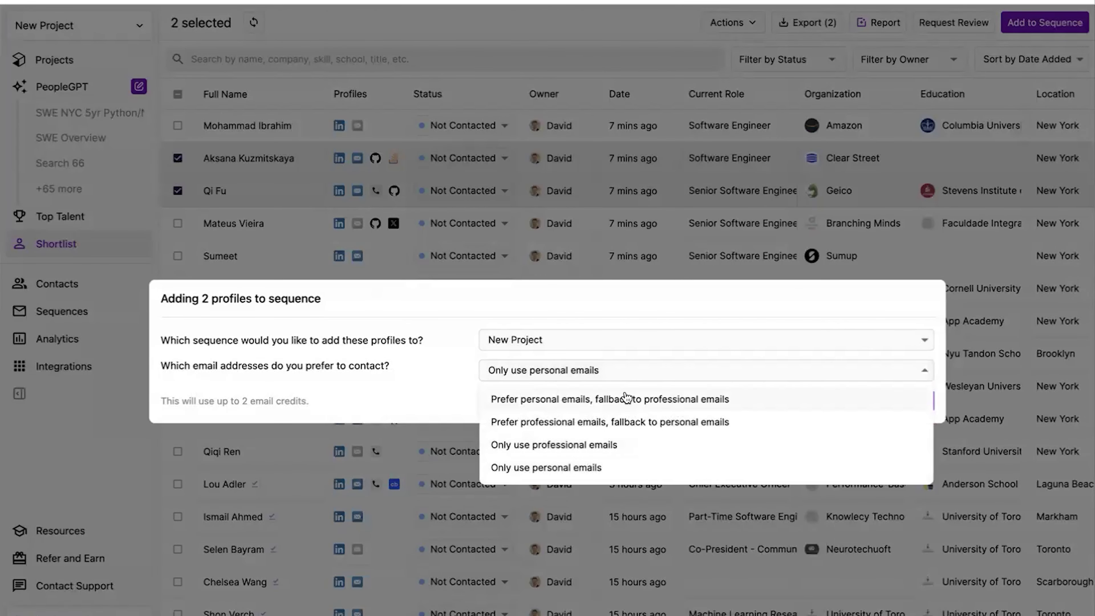
left_click(629, 396)
left_click(871, 394)
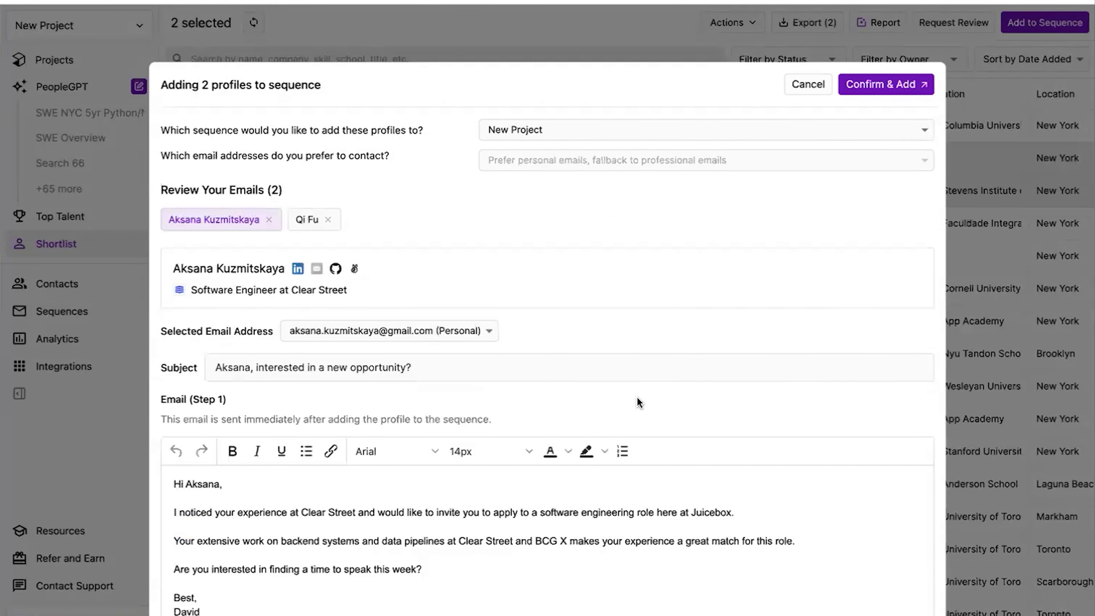
Review the personalized emails generated for the Clear Street and Geico engineers and confirm adding both profiles to the sequence.
scroll(592, 314, "down", 1)
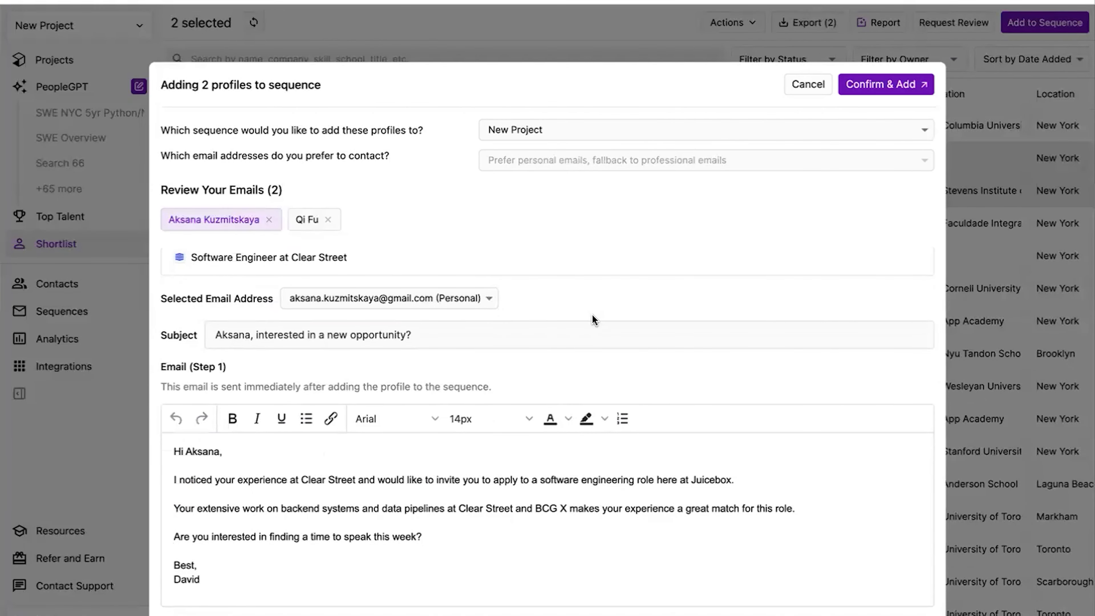
triple_click(387, 508)
left_click(406, 509)
scroll(406, 508, "down", 7)
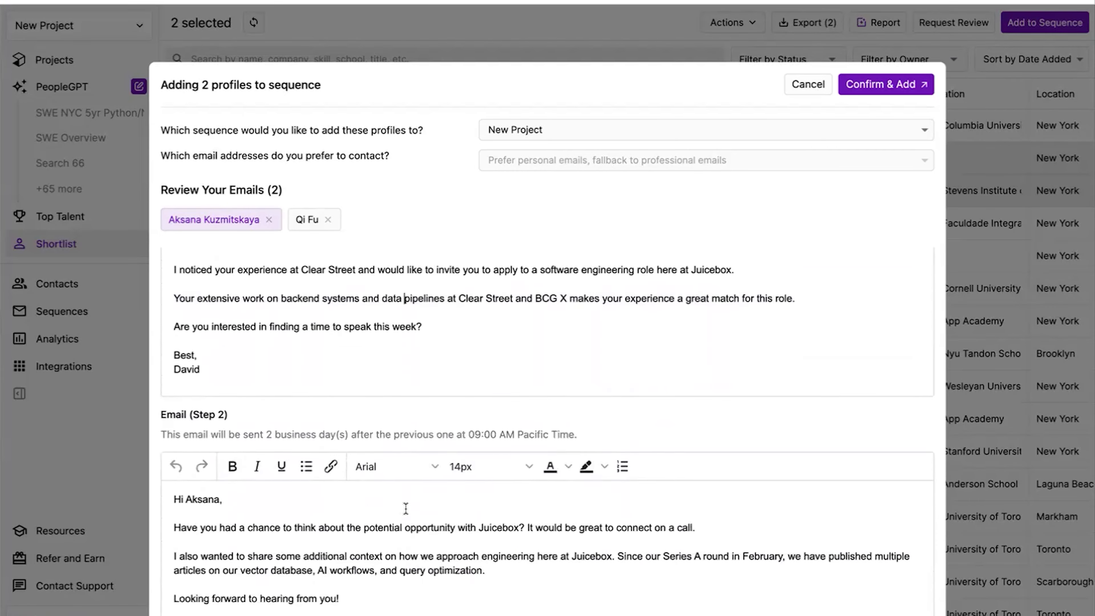
scroll(352, 401, "up", 8)
left_click(304, 219)
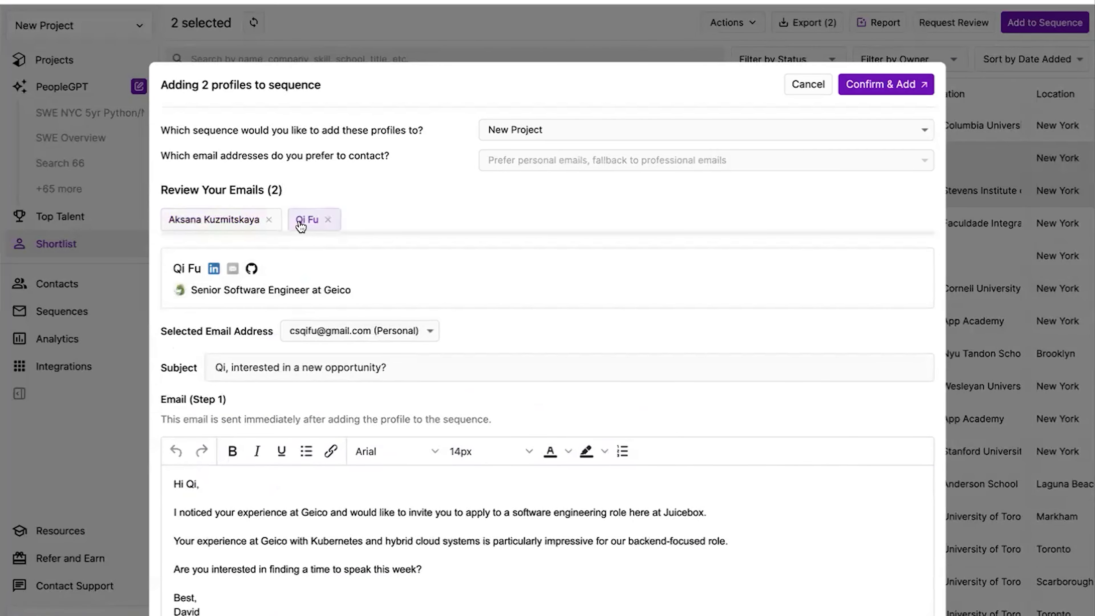
scroll(487, 459, "down", 1)
left_click(923, 83)
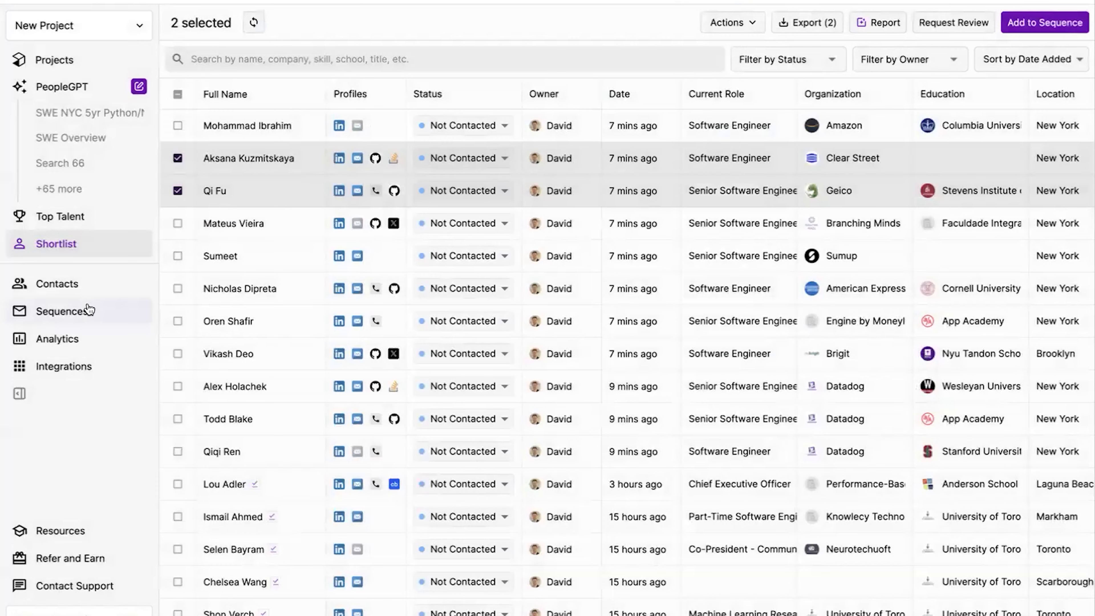
Search the email sequences for "ass" and open the VC Associate (Jan 11, 2025) sequence.
left_click(88, 310)
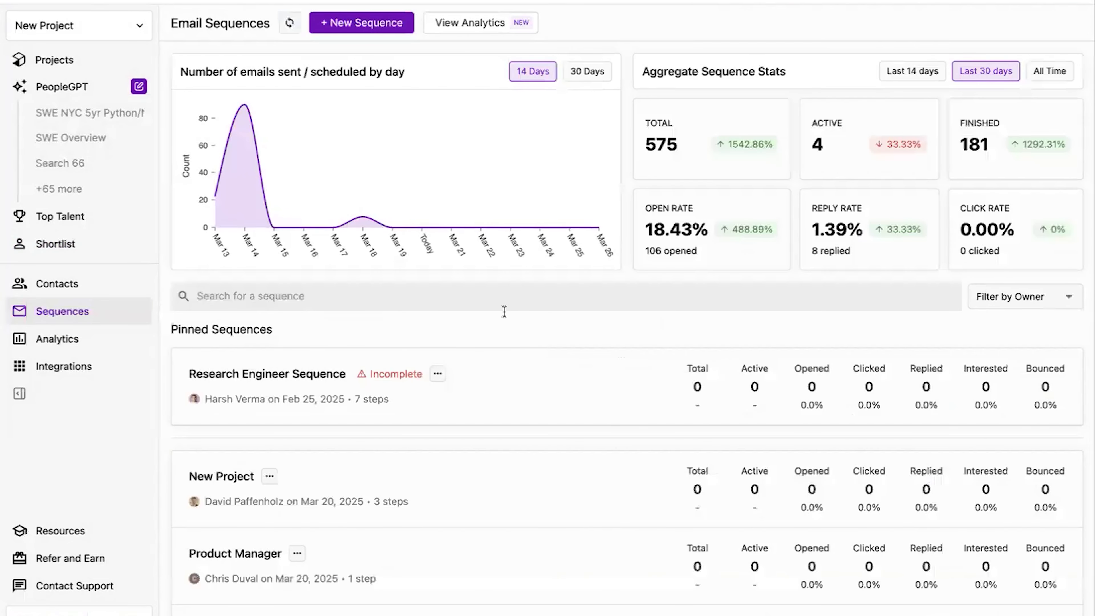
left_click(489, 300)
type("ass")
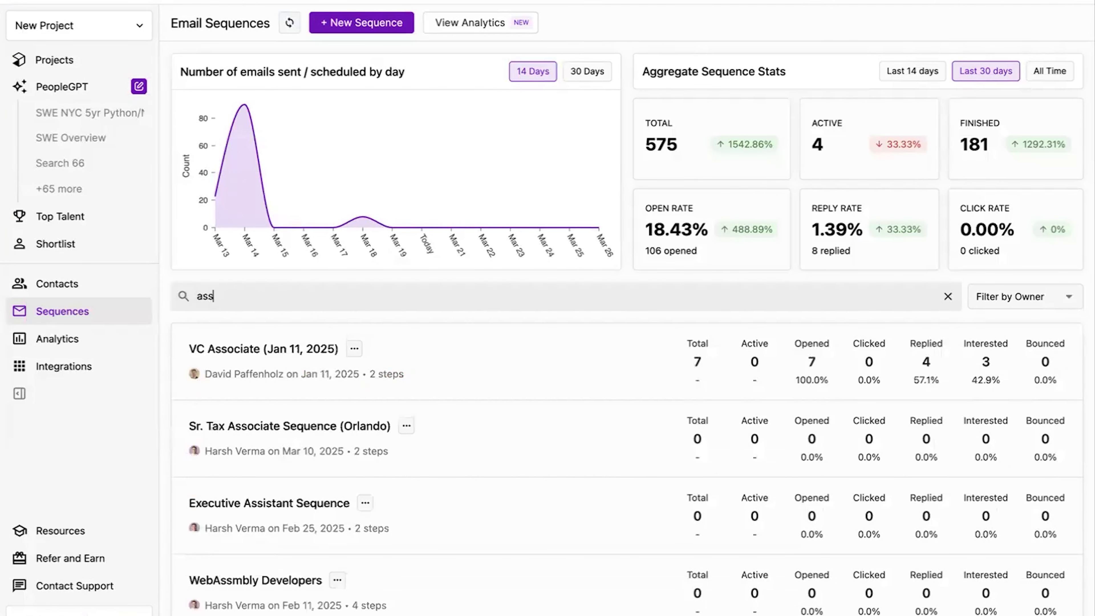
left_click(416, 373)
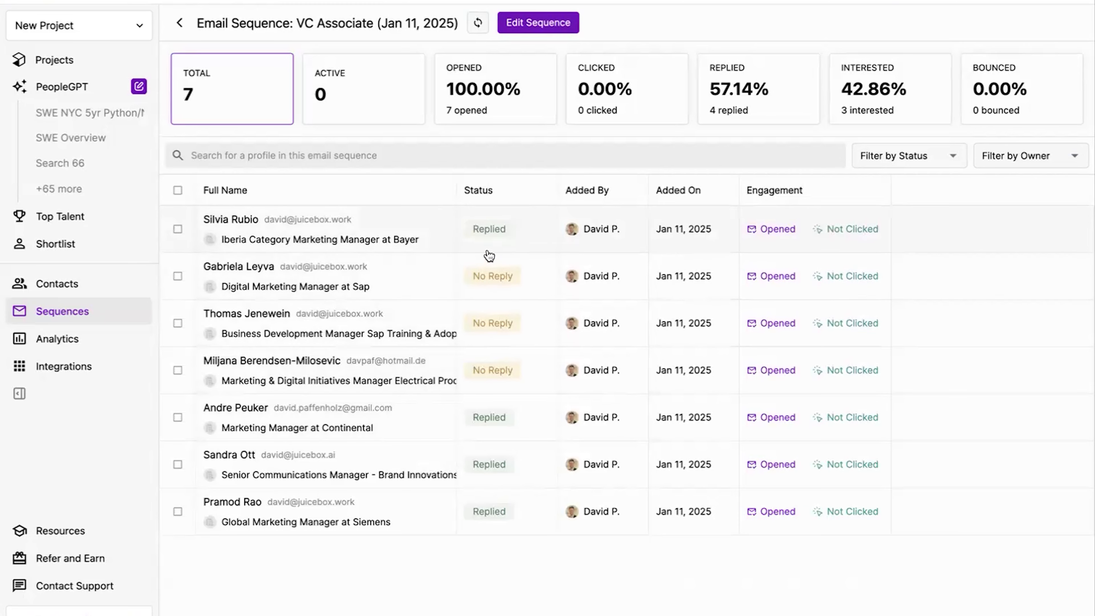
Read the email thread with the Bayer category marketing manager in this sequence, close the profile and return to the sequences overview.
left_click(393, 217)
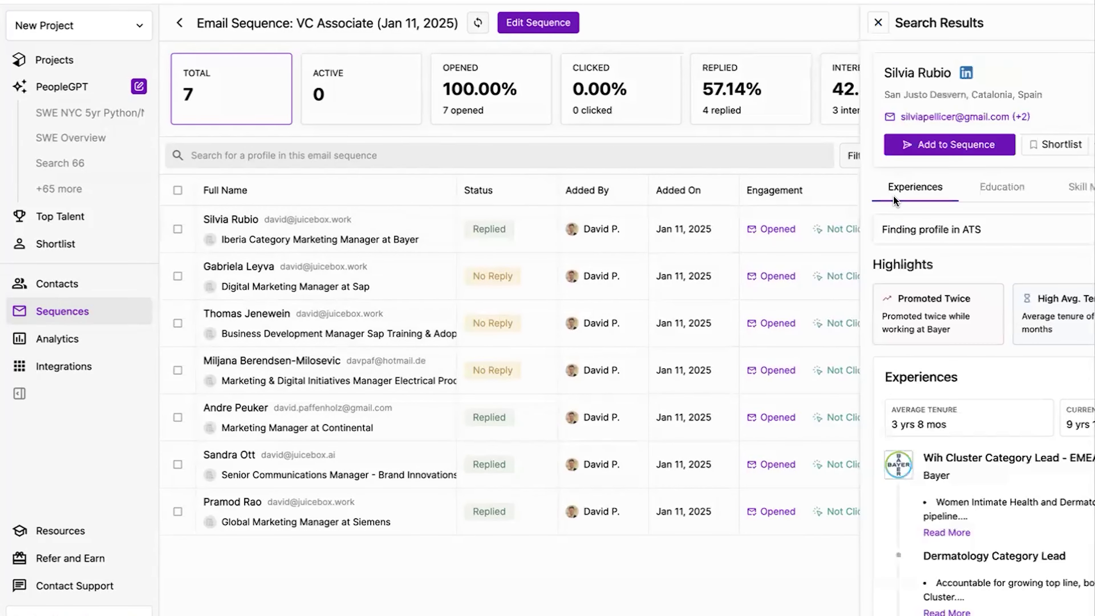
scroll(944, 256, "down", 5)
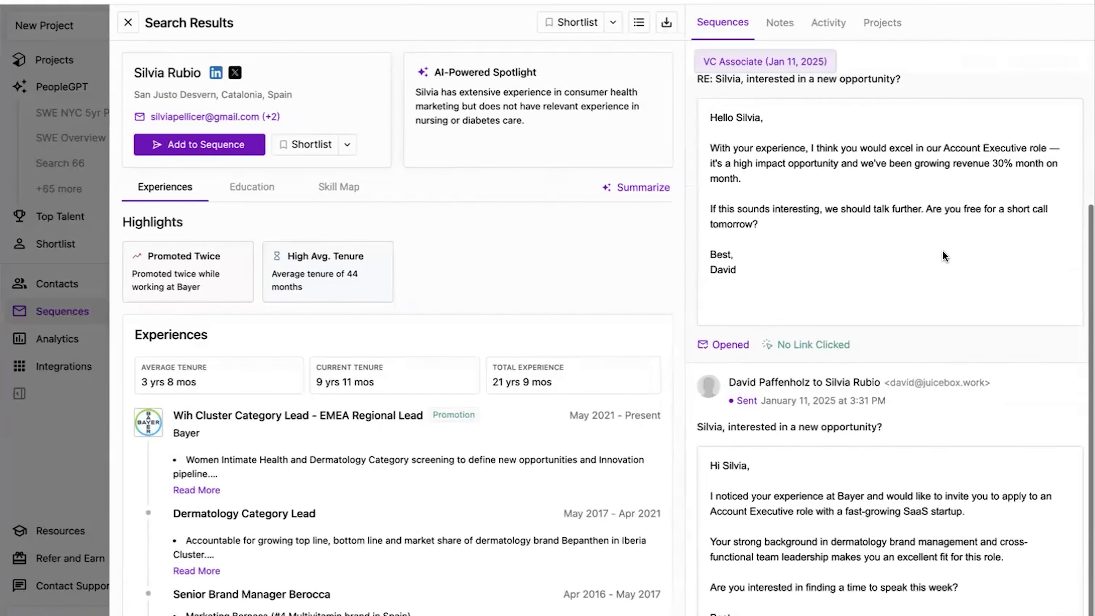
scroll(873, 252, "up", 5)
left_click(128, 24)
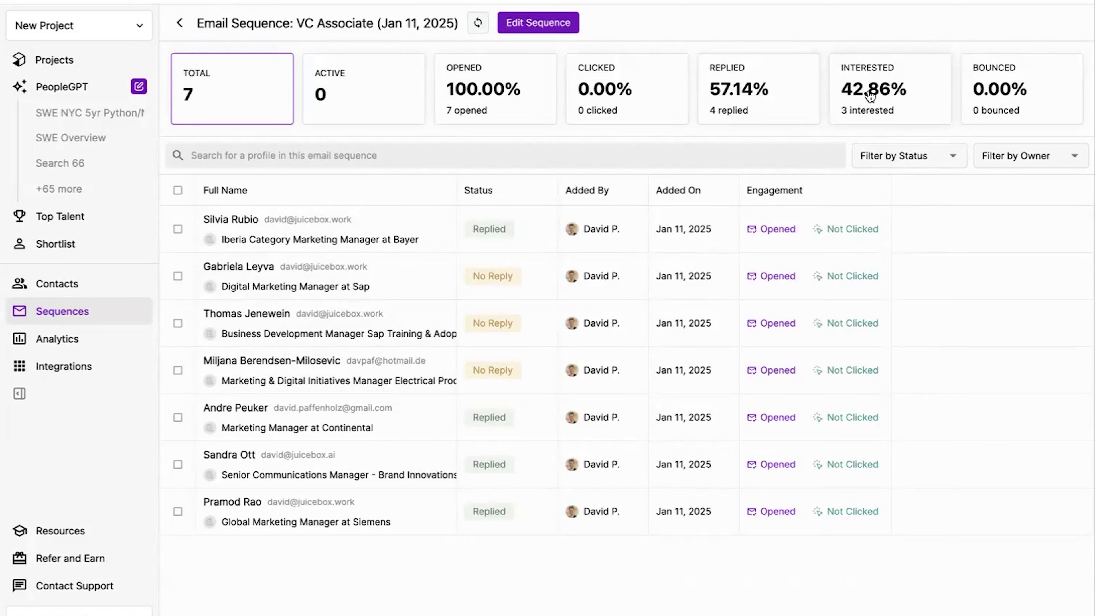
left_click(179, 23)
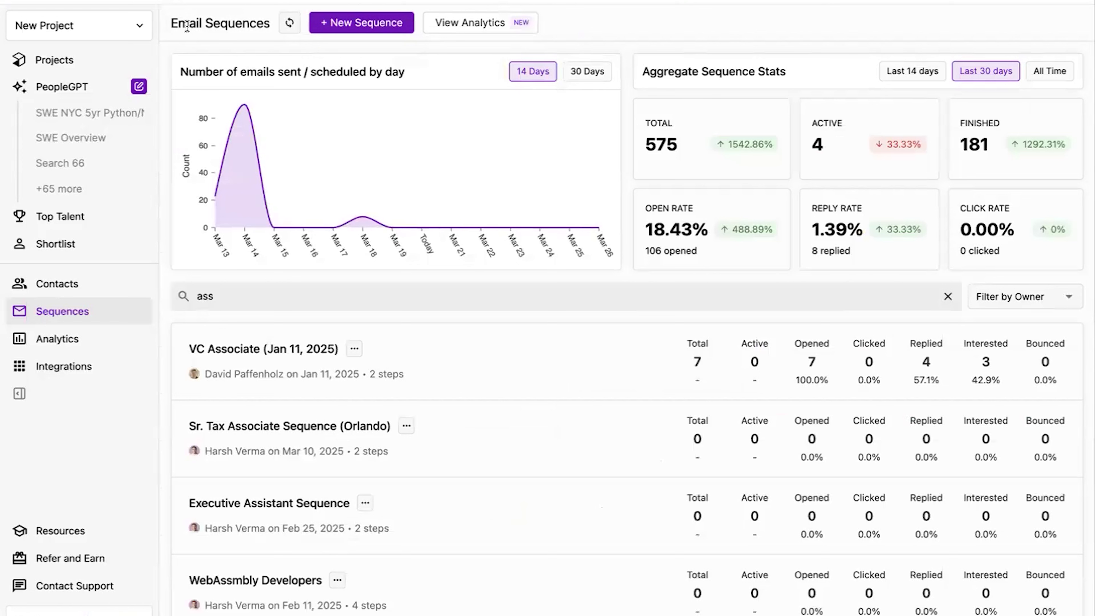
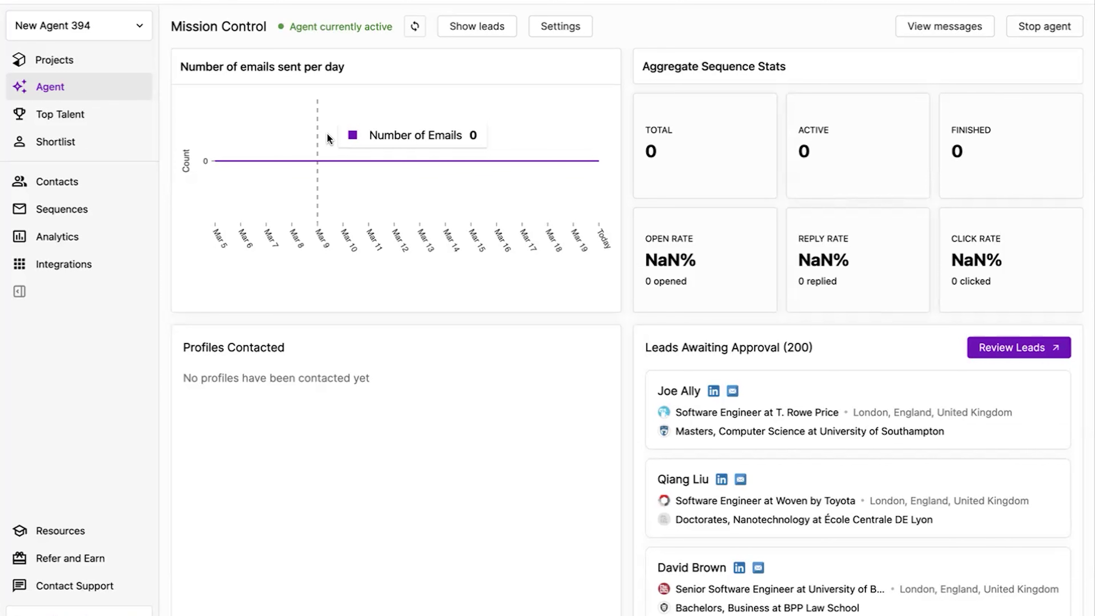
Open the Infrastructure Engineer agent project, examine its first lead awaiting approval and return to Mission Control.
left_click(134, 58)
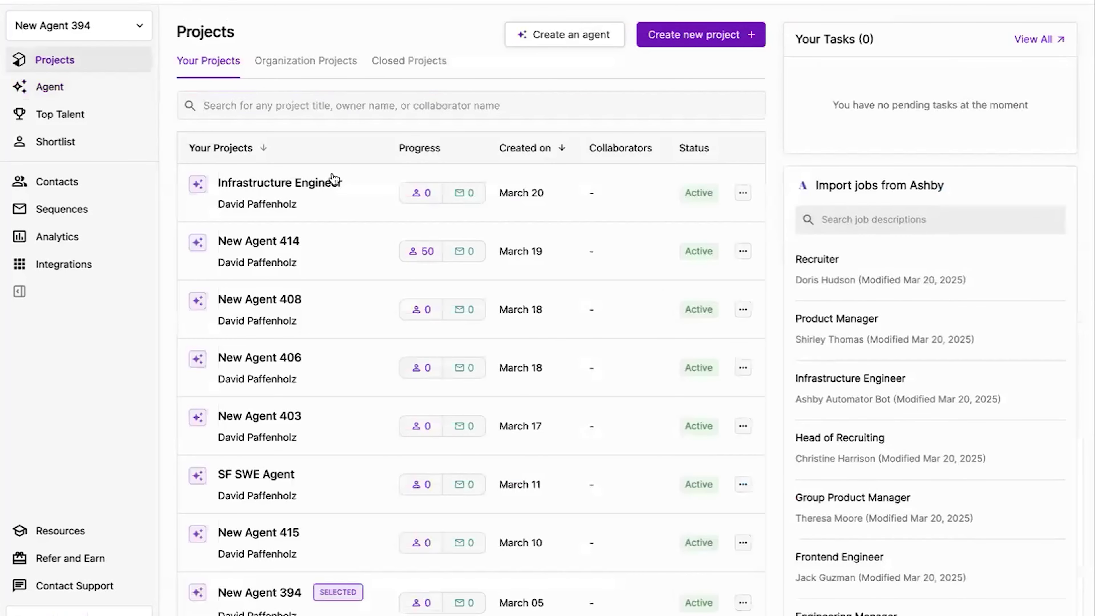
left_click(325, 184)
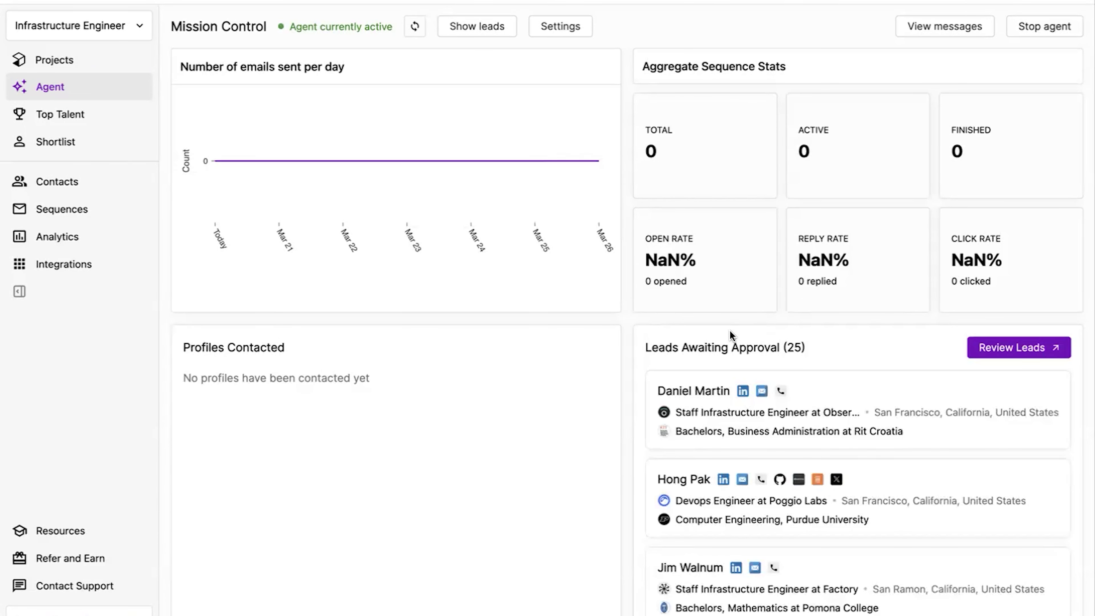
left_click(1019, 347)
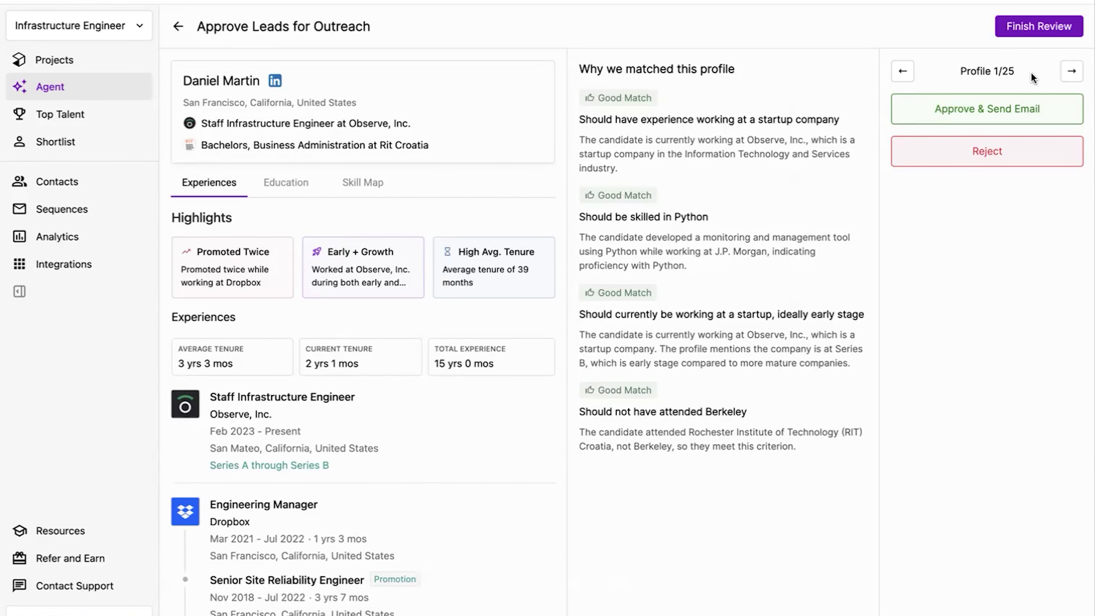
left_click(178, 27)
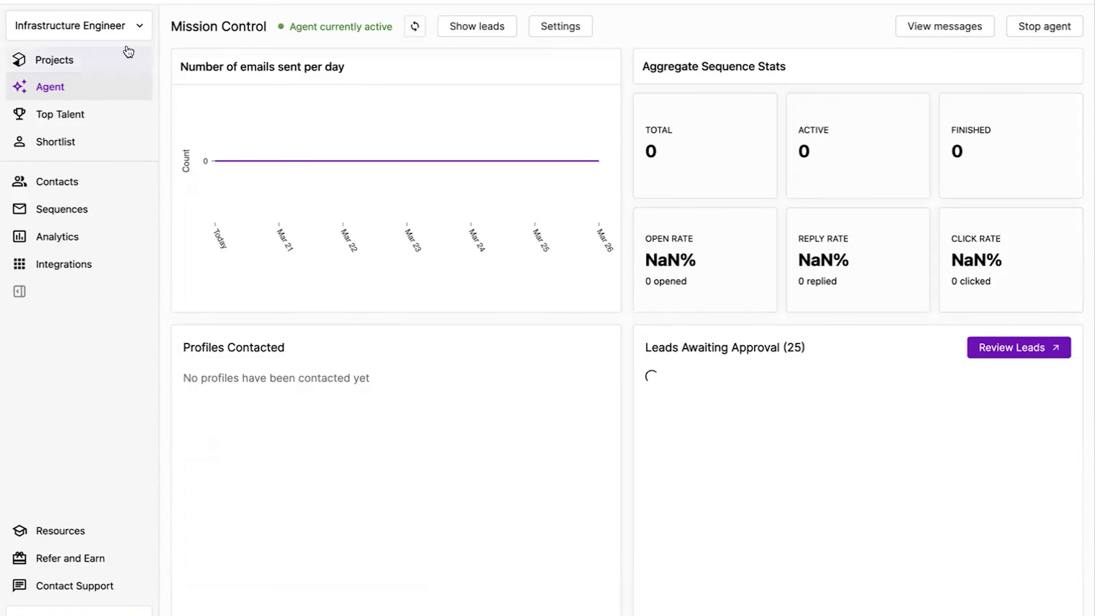
Look through the account settings and examine the Email Strict Mode option in the Mailbox and Emails settings.
left_click(127, 54)
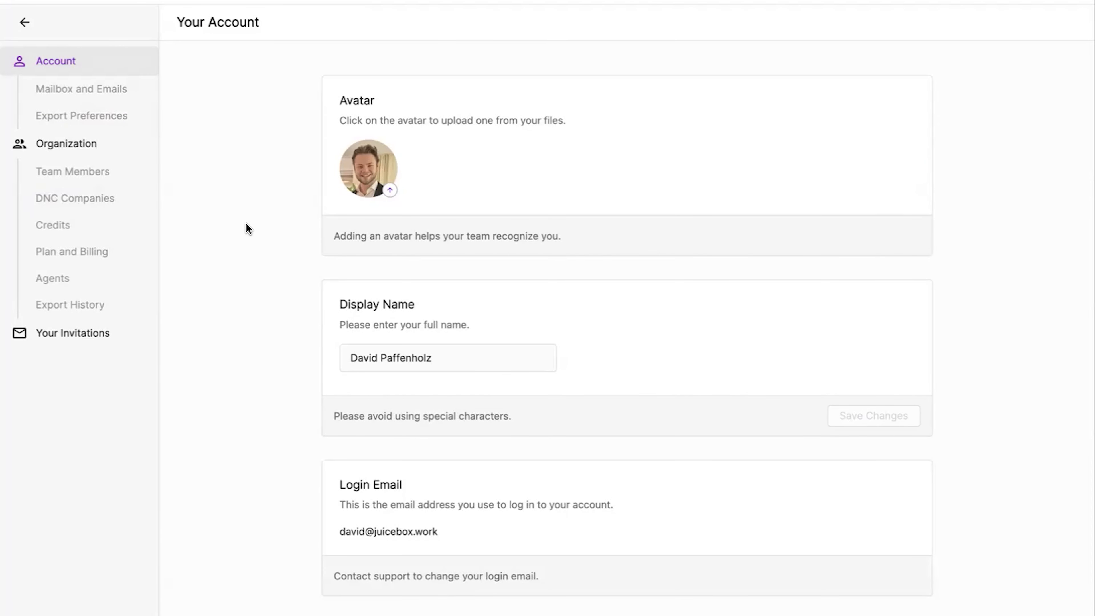
scroll(246, 226, "down", 6)
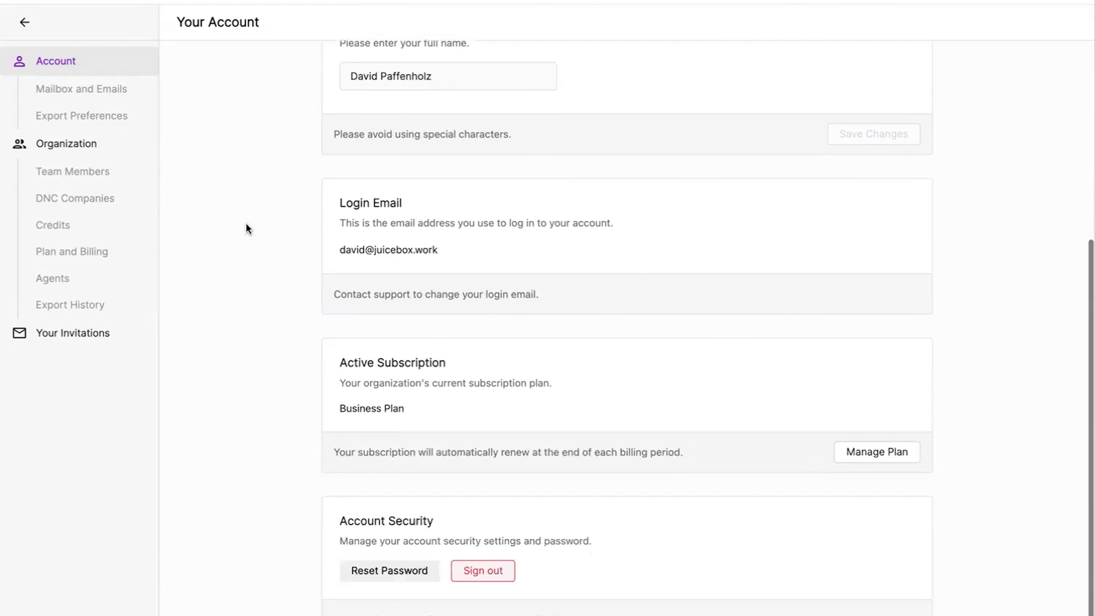
left_click(113, 91)
scroll(395, 388, "down", 1)
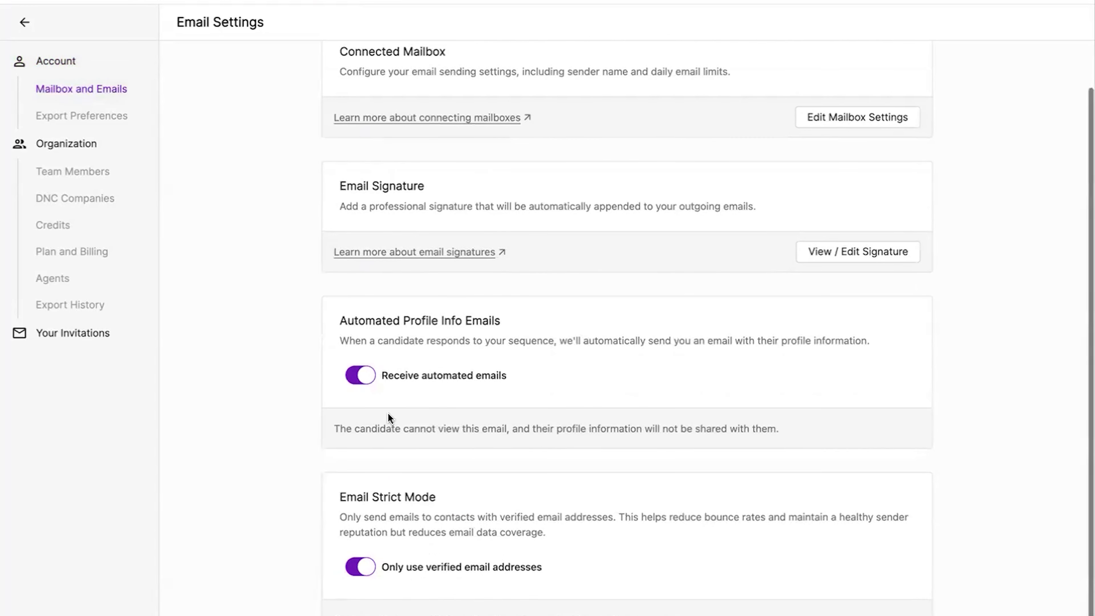
left_click_drag(436, 499, 330, 497)
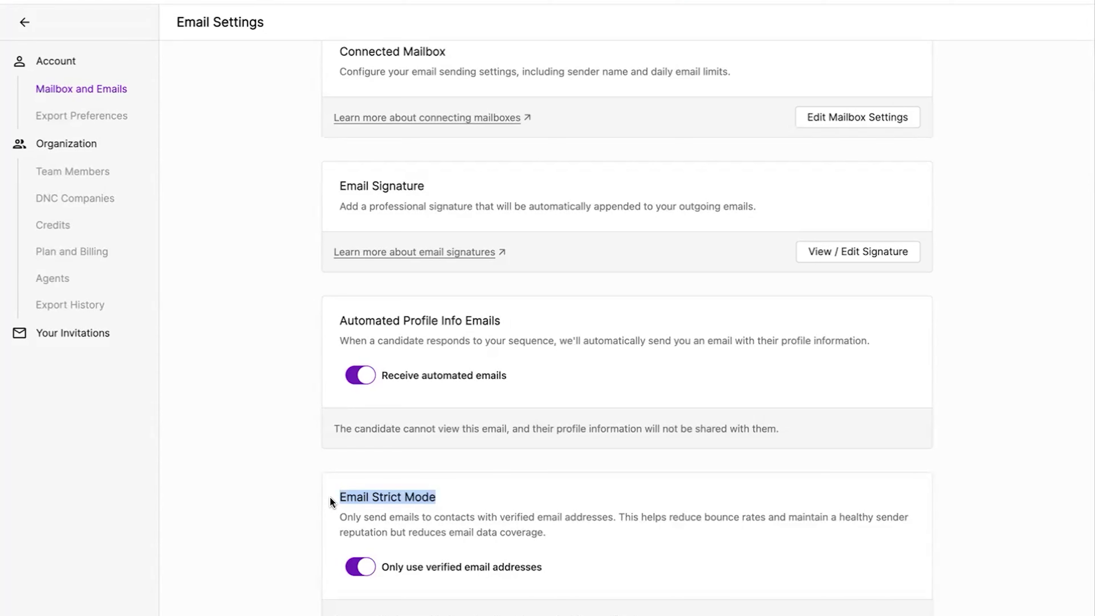
left_click(331, 497)
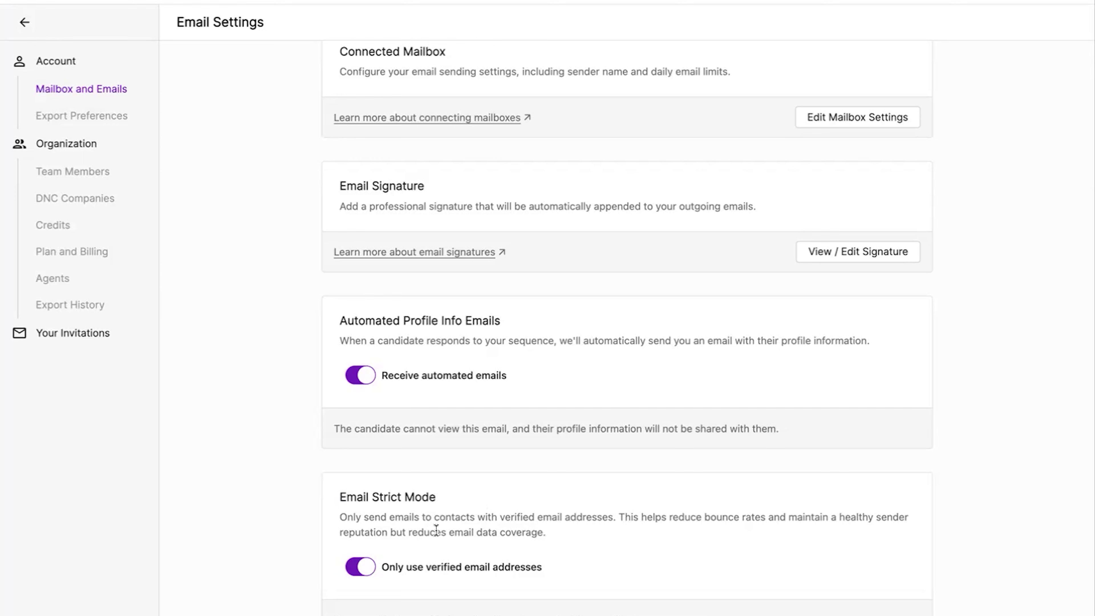
View the available subscription plans and compare the Starter and Growth prices under annual and monthly billing.
left_click(90, 262)
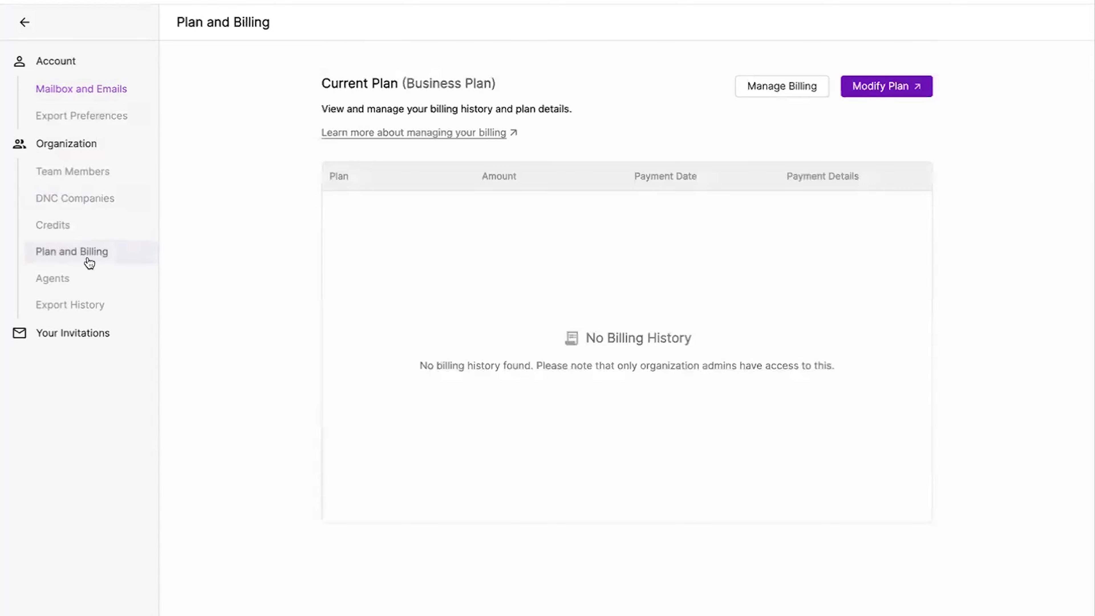
left_click(890, 85)
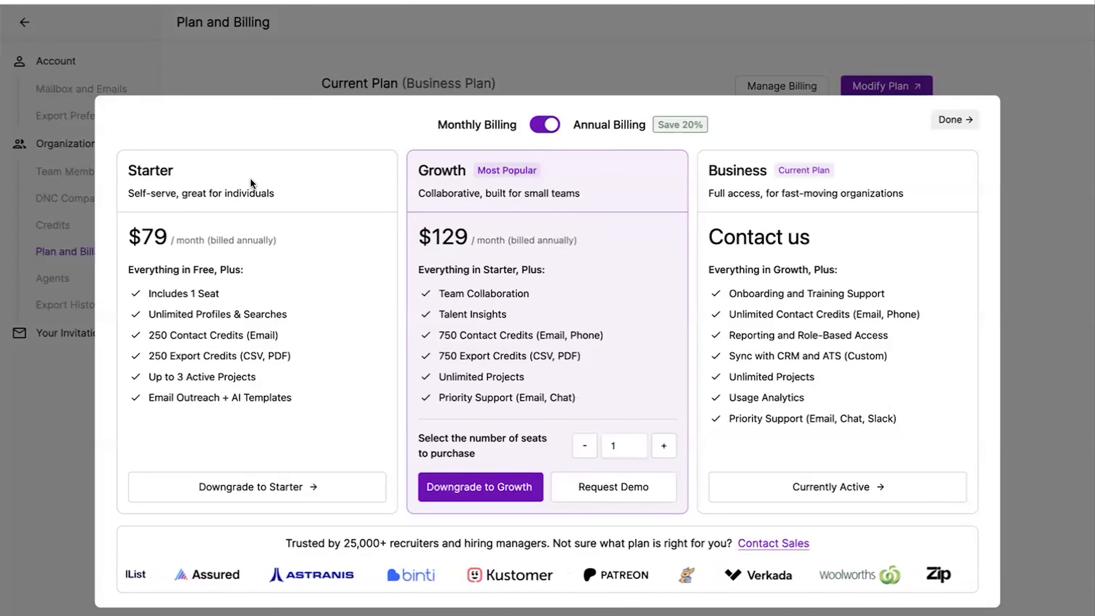
left_click_drag(129, 237, 168, 237)
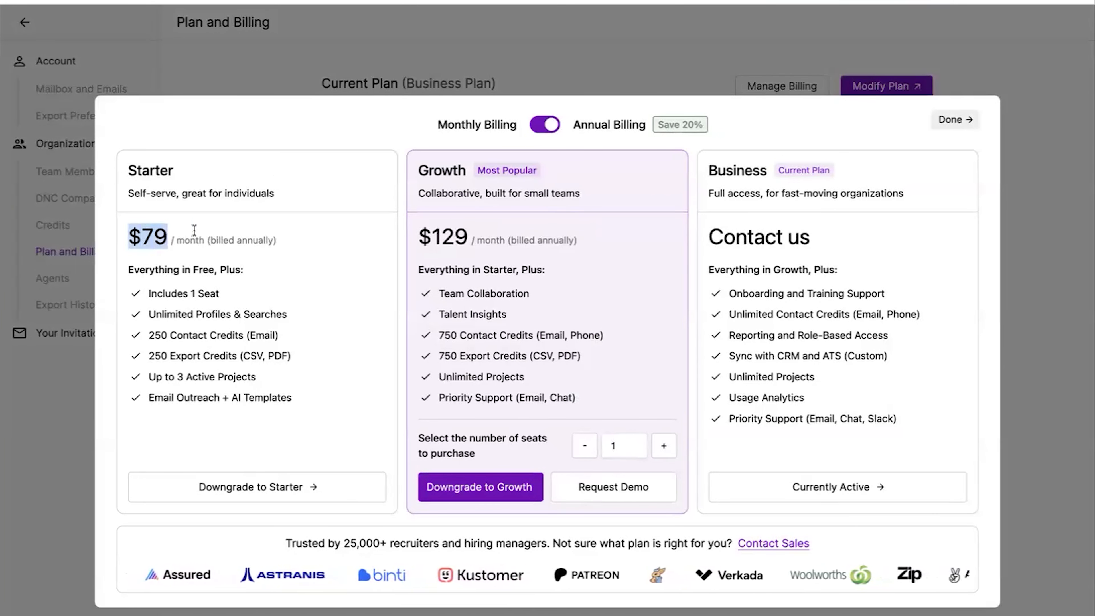
left_click(544, 125)
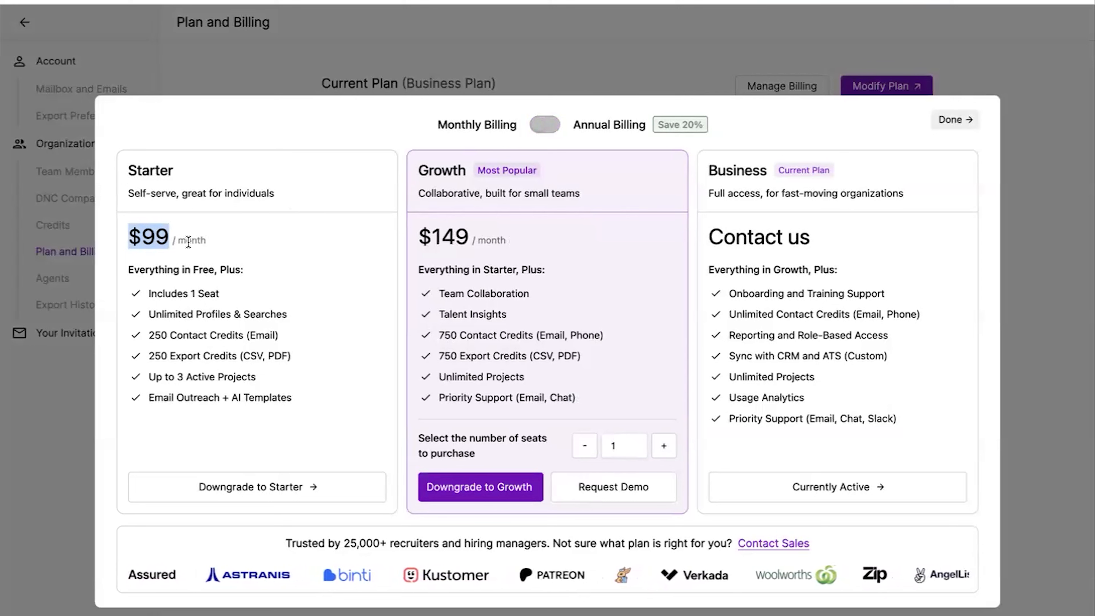
left_click(416, 250)
left_click_drag(416, 250, 469, 240)
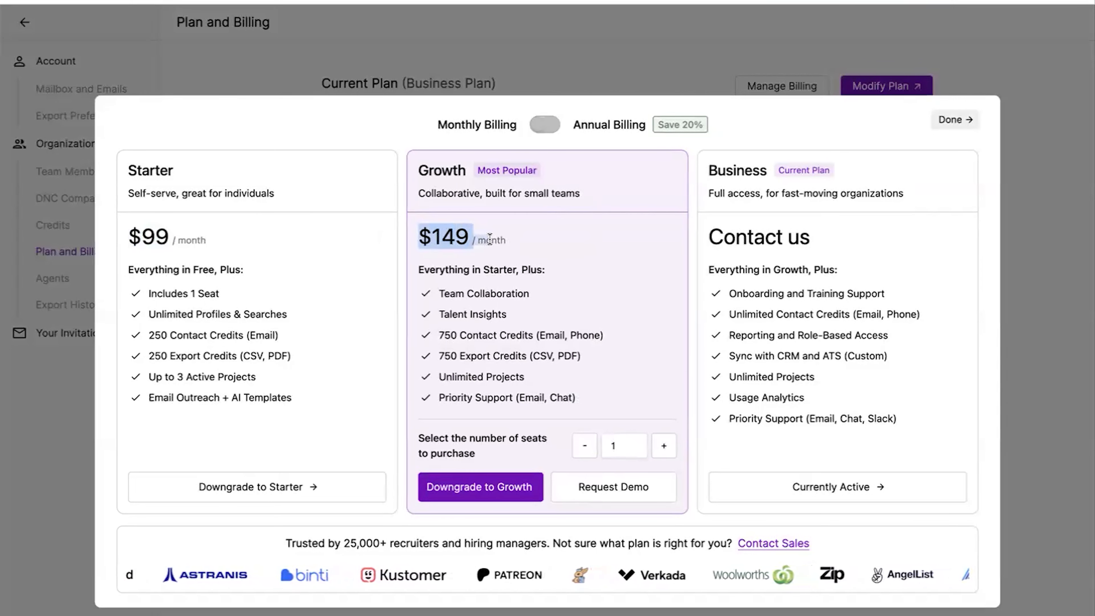
left_click(506, 241)
left_click(545, 126)
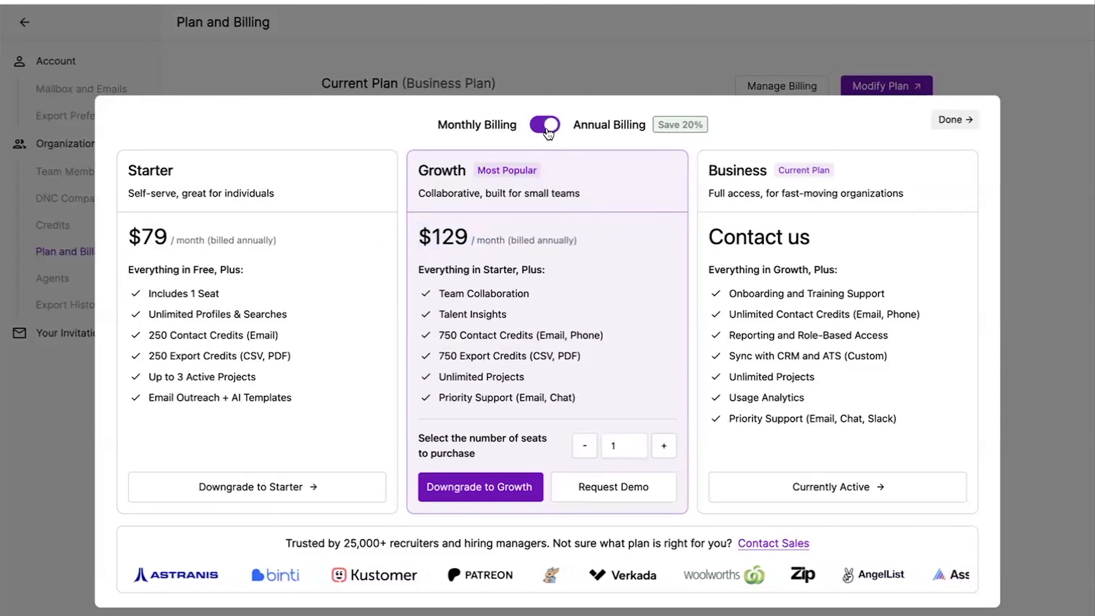
left_click(546, 127)
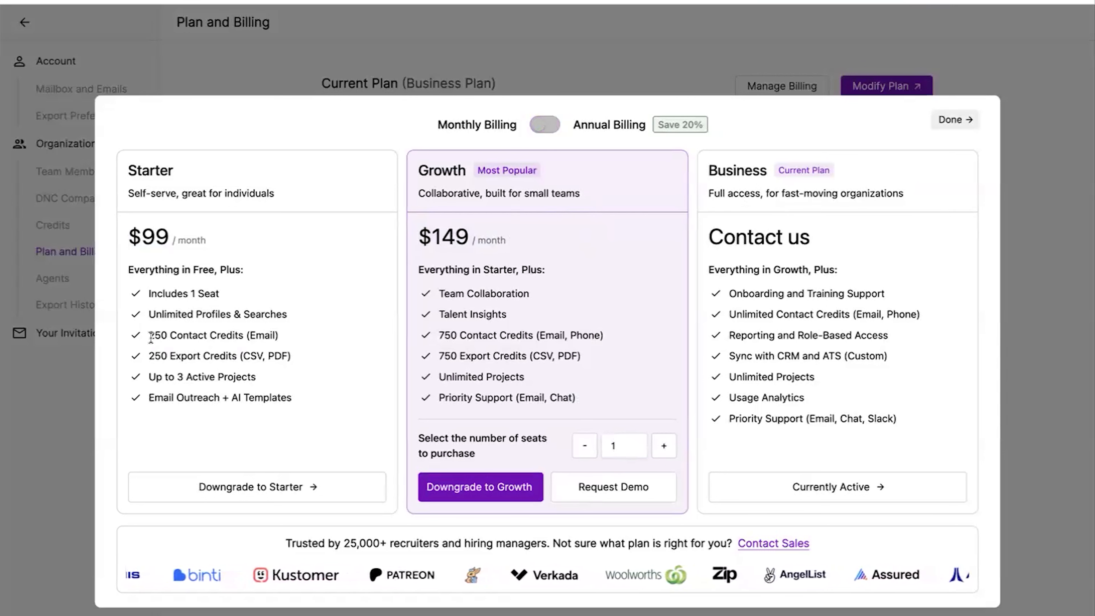
Compare the plans' features: Starter and Growth contact credits, Growth's Talent Insights, and Business's CRM and ATS sync and Usage Analytics.
left_click_drag(149, 336, 280, 335)
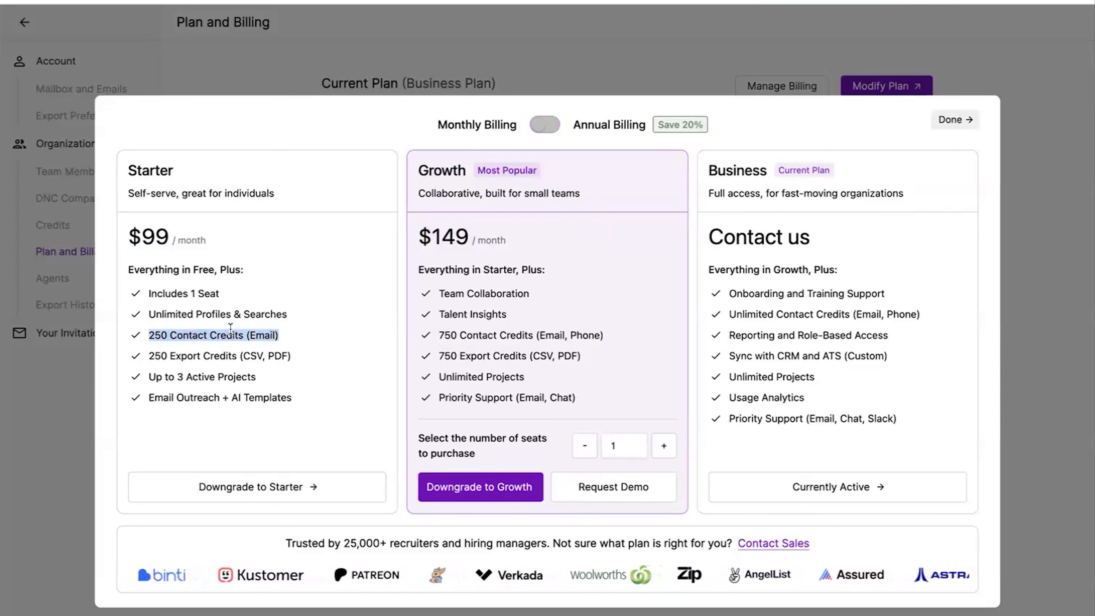
left_click_drag(438, 335, 604, 335)
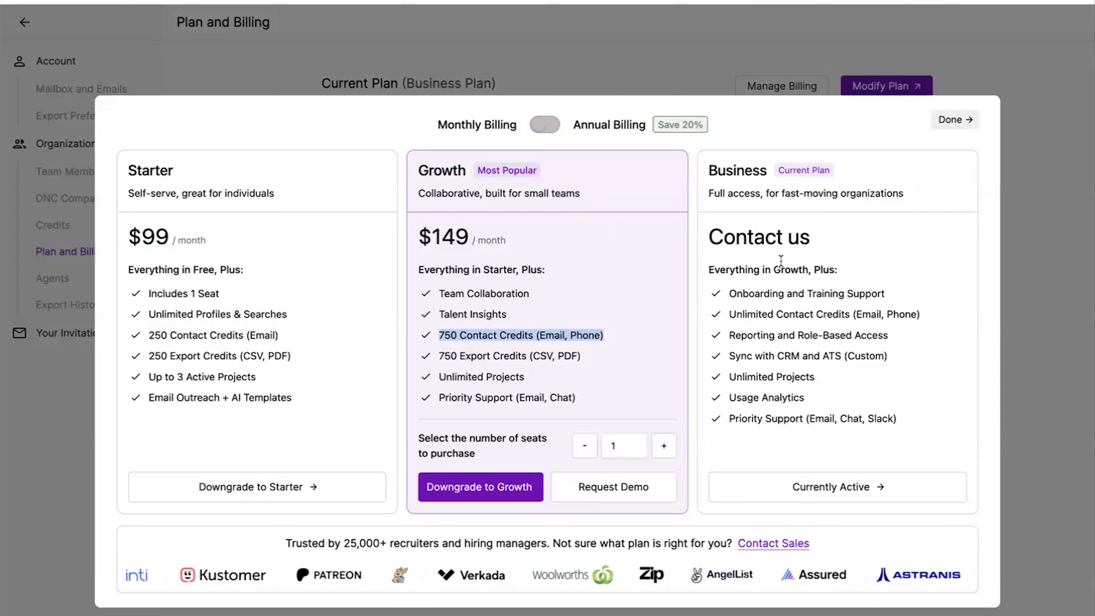
left_click(615, 321)
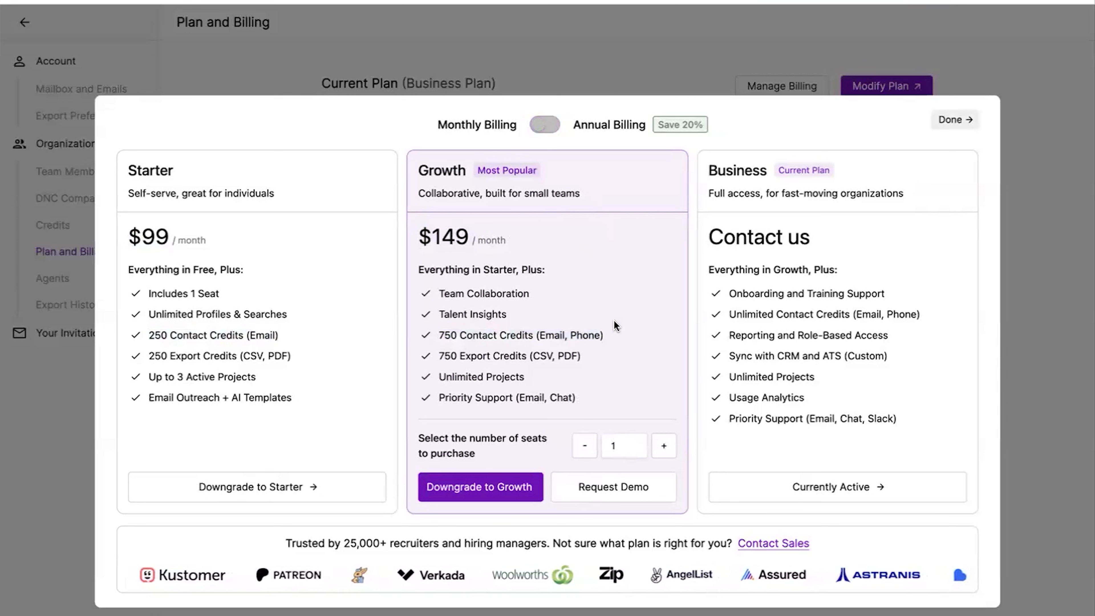
left_click_drag(438, 314, 501, 316)
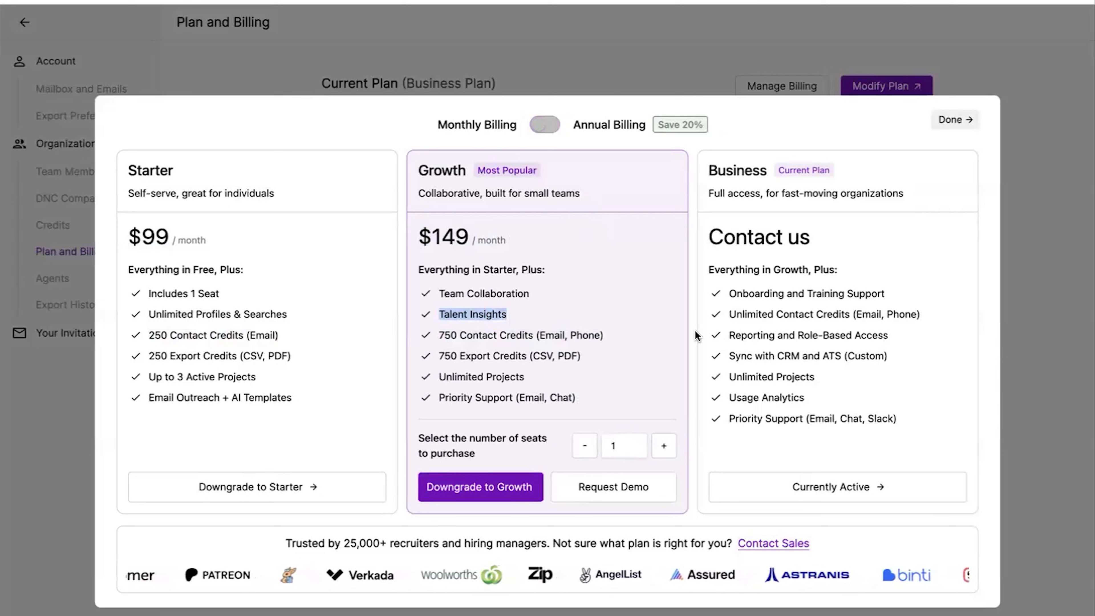
left_click_drag(726, 356, 904, 359)
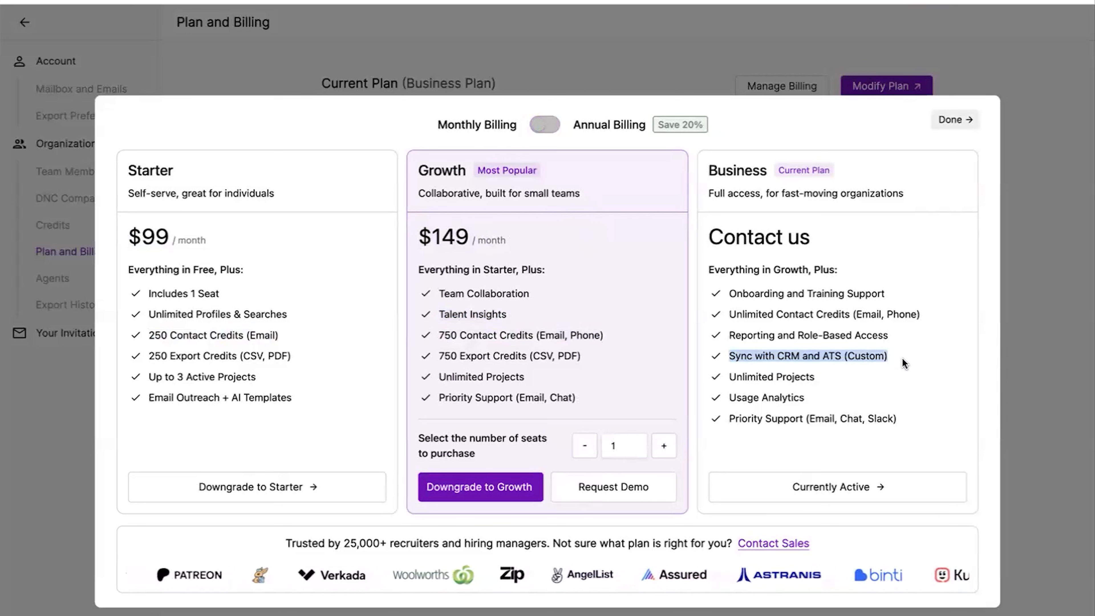
left_click_drag(727, 399, 859, 399)
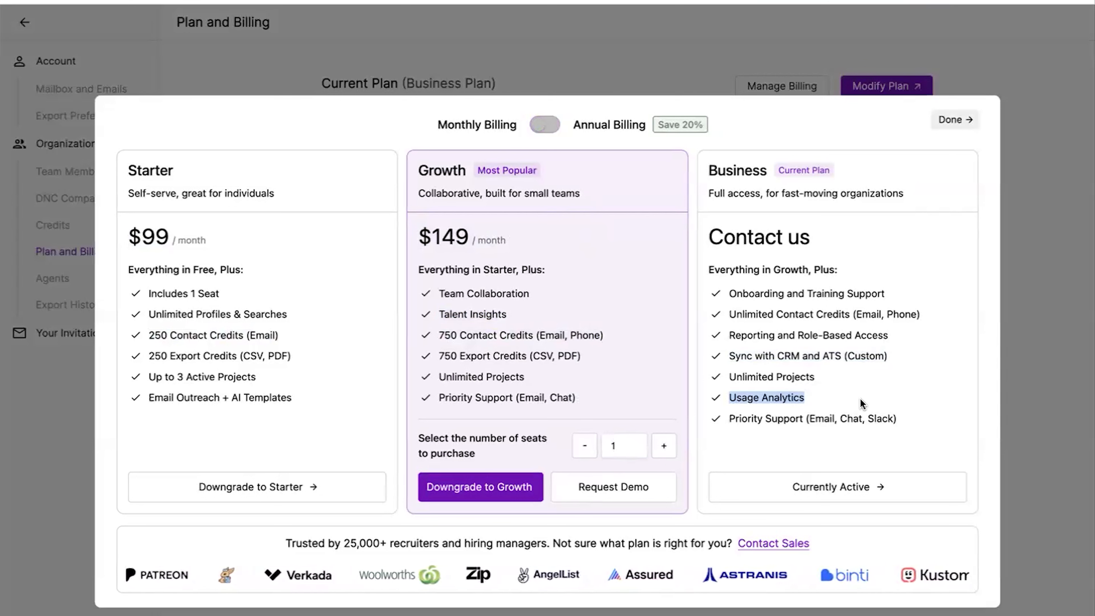
left_click(855, 397)
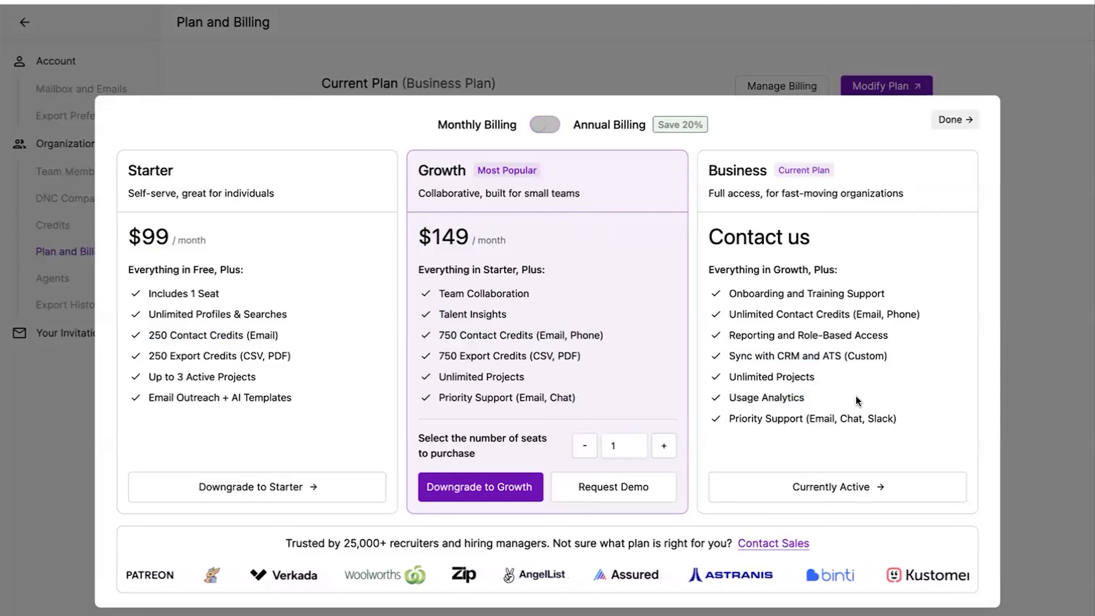
Switch the plan comparison to annual billing and close it without changing the plan.
left_click(663, 447)
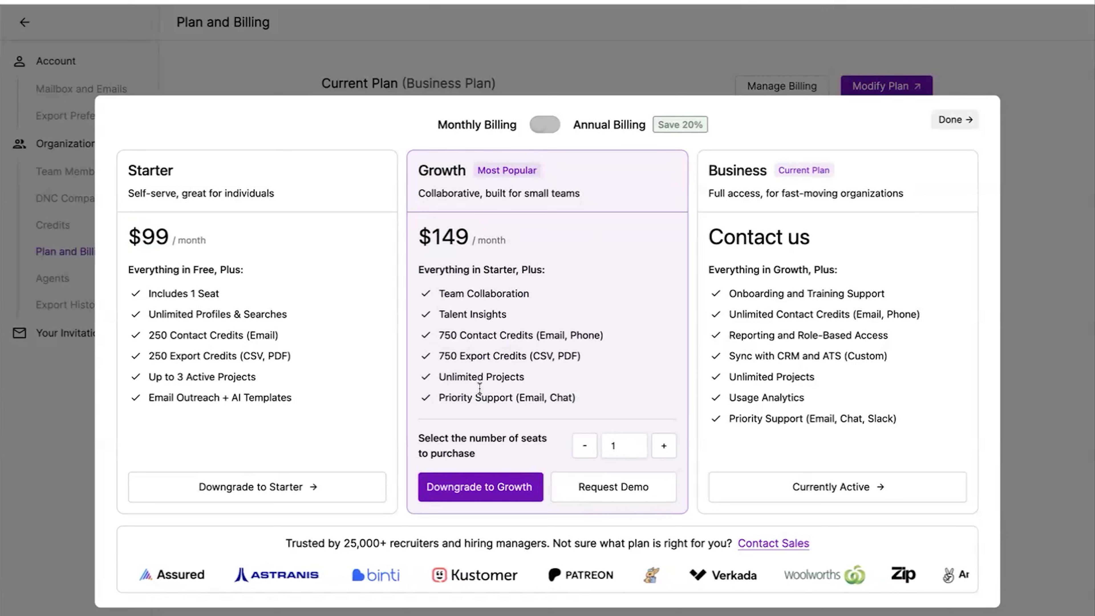
left_click(538, 124)
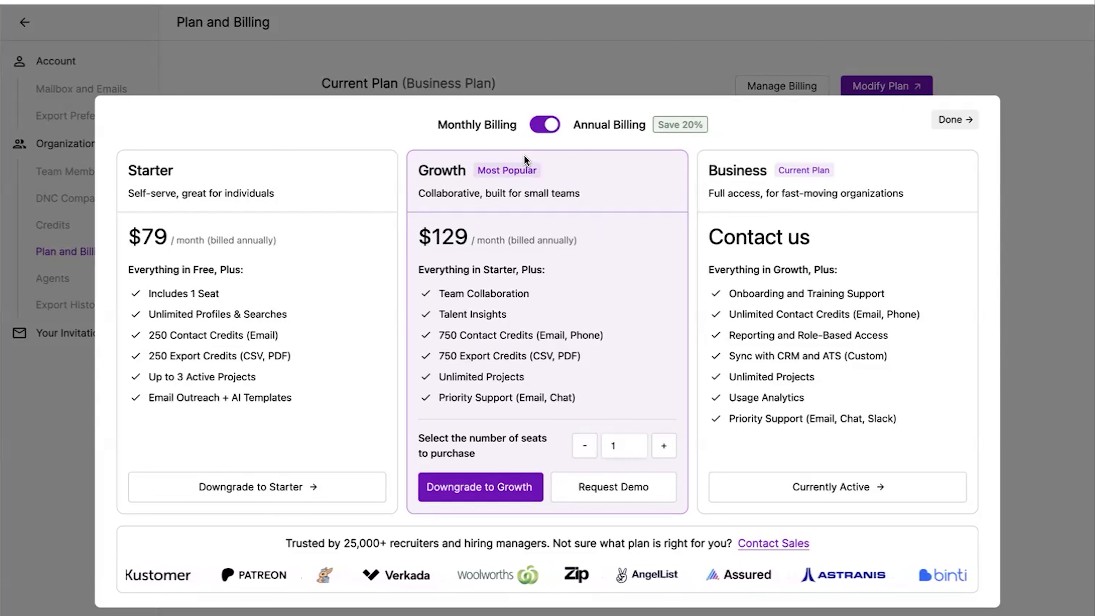
left_click(435, 78)
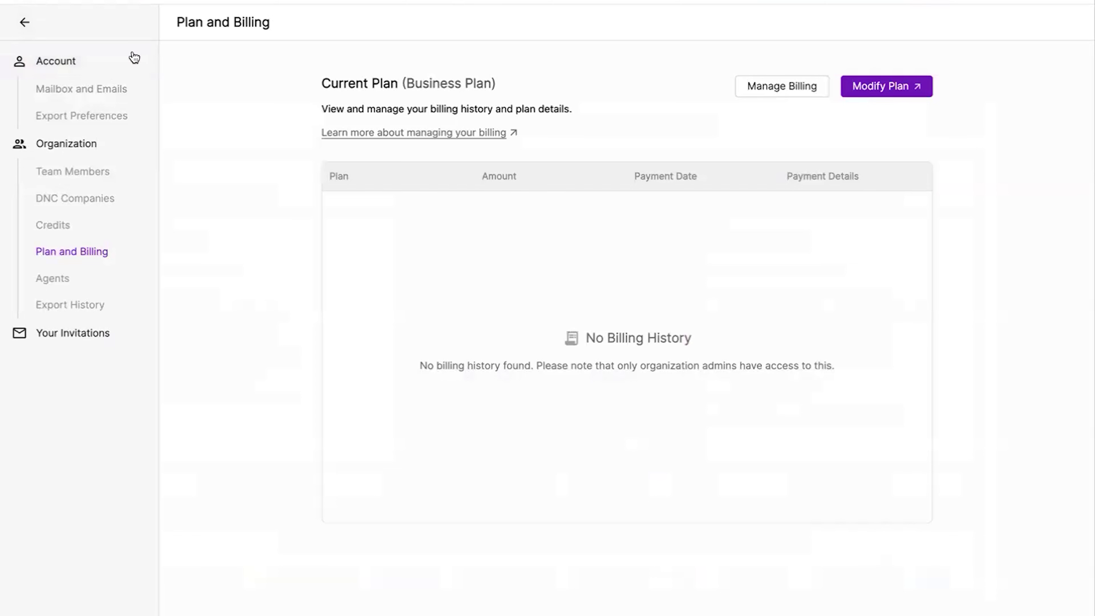